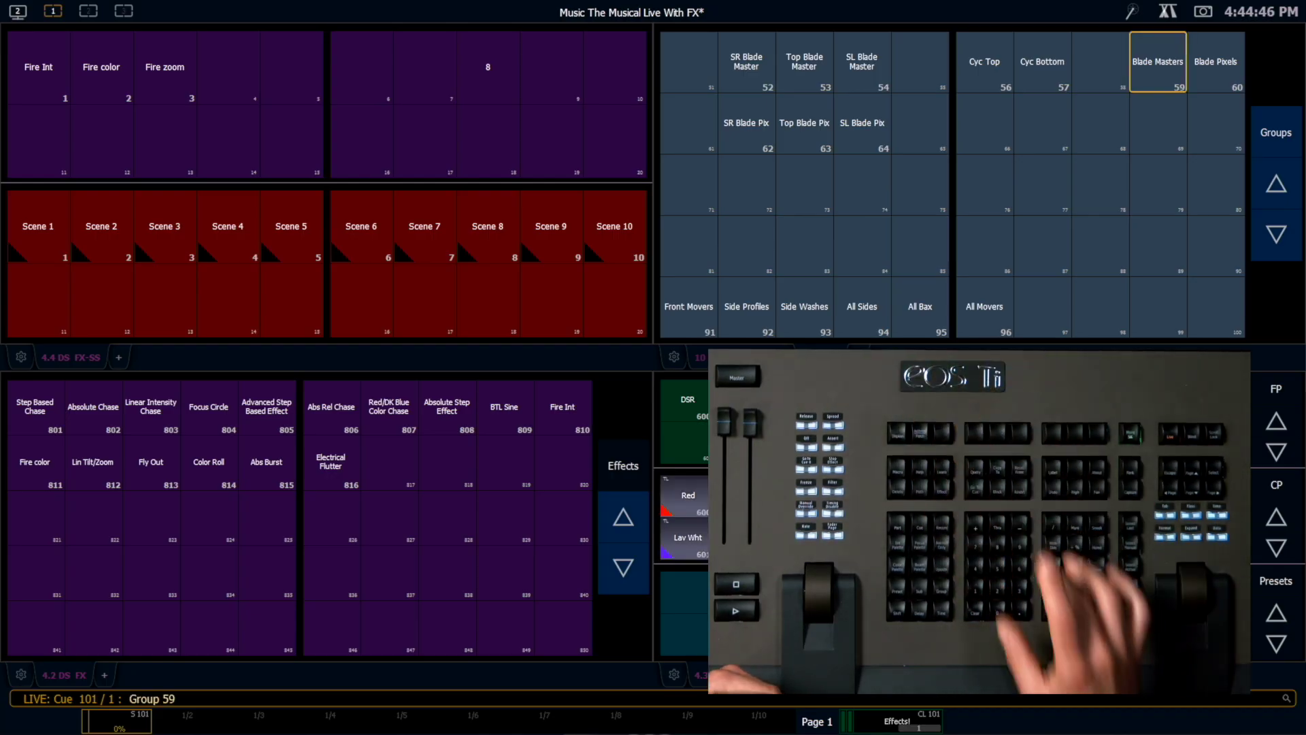
Bring the Blade Masters group (group 59) to full intensity
key(shift+2)
key(f)
key(Return)
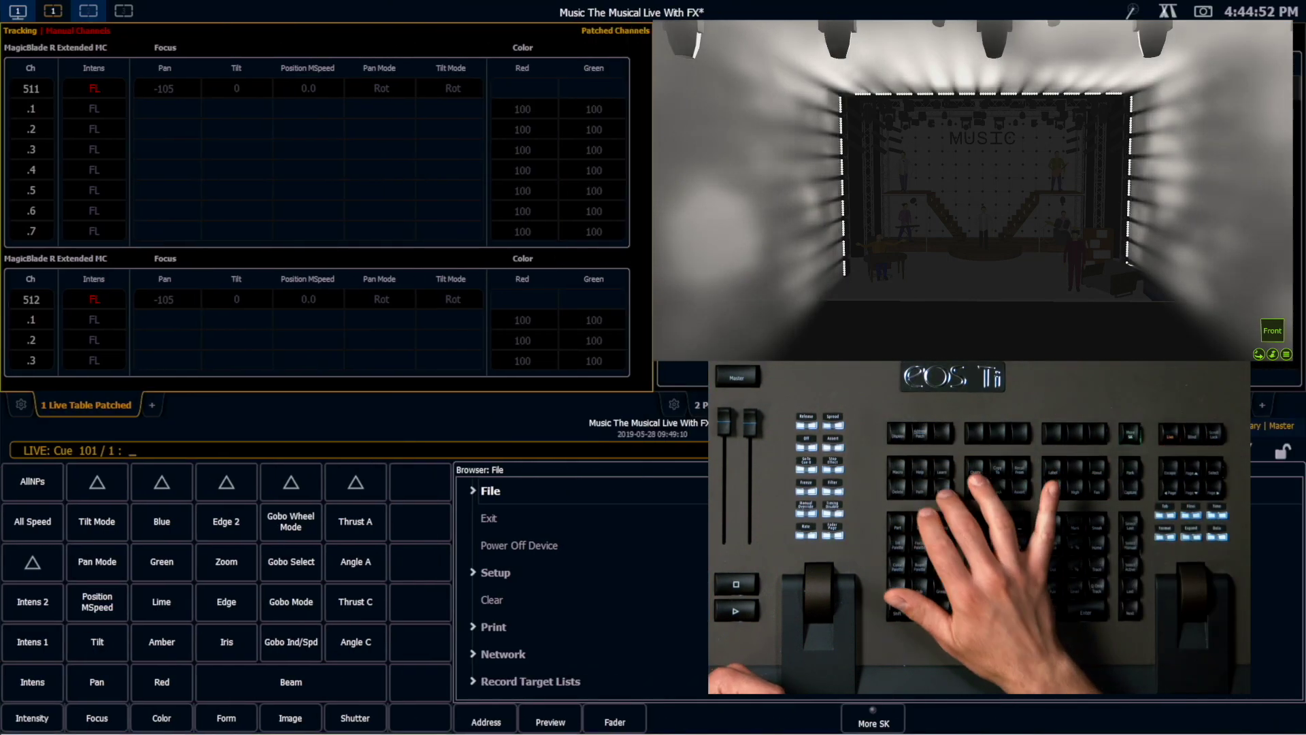
Create effect 817 in the effects list as an absolute effect
key(e)
key(e)
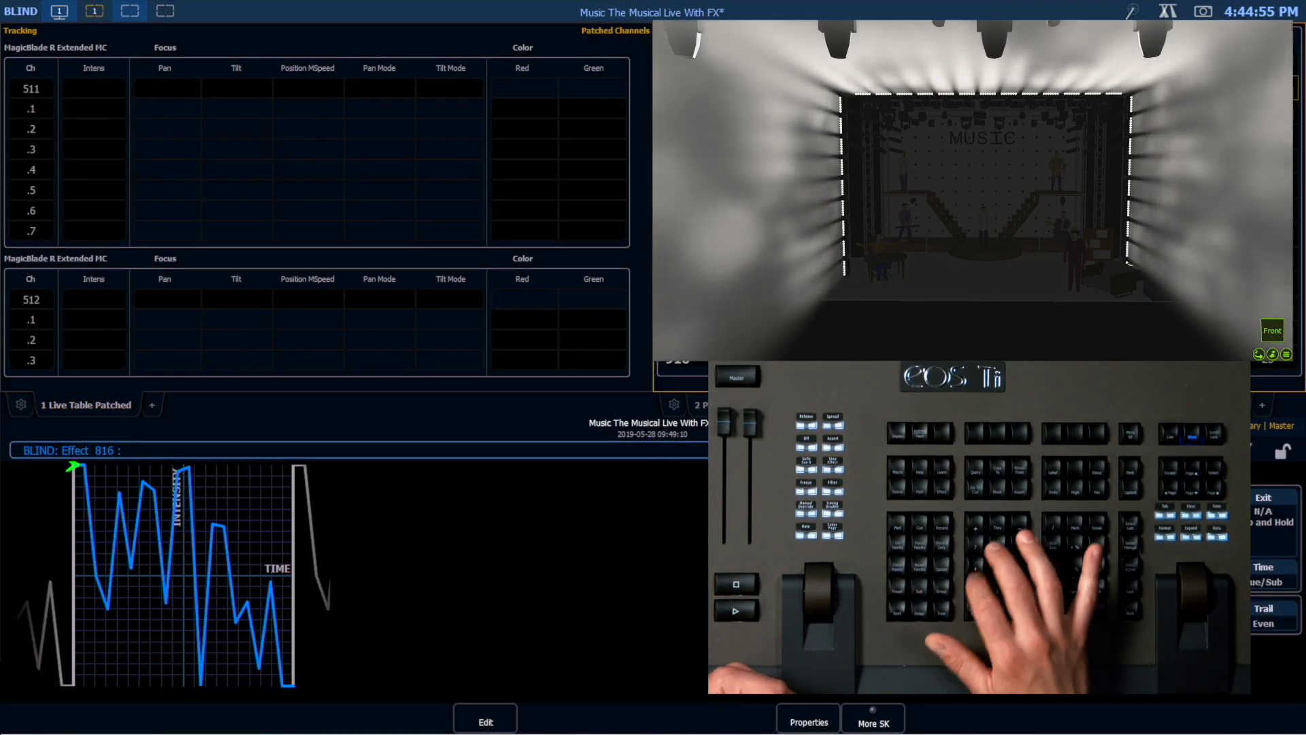
key(7)
key(Return)
click(62, 549)
Set action 1 of effect 817 to time 0, dwell 1 and the Red color palette 6001 as level, and return to live
click(198, 502)
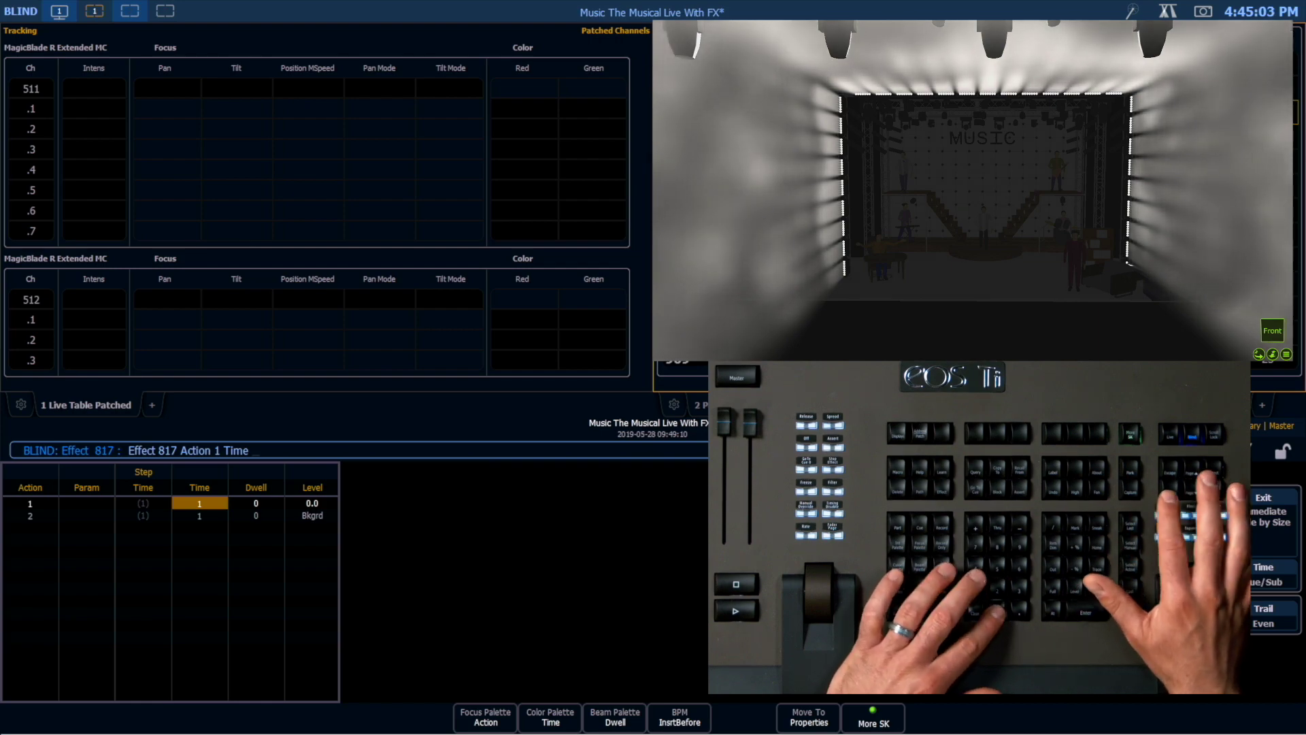
key(Right)
text(1)
key(Return)
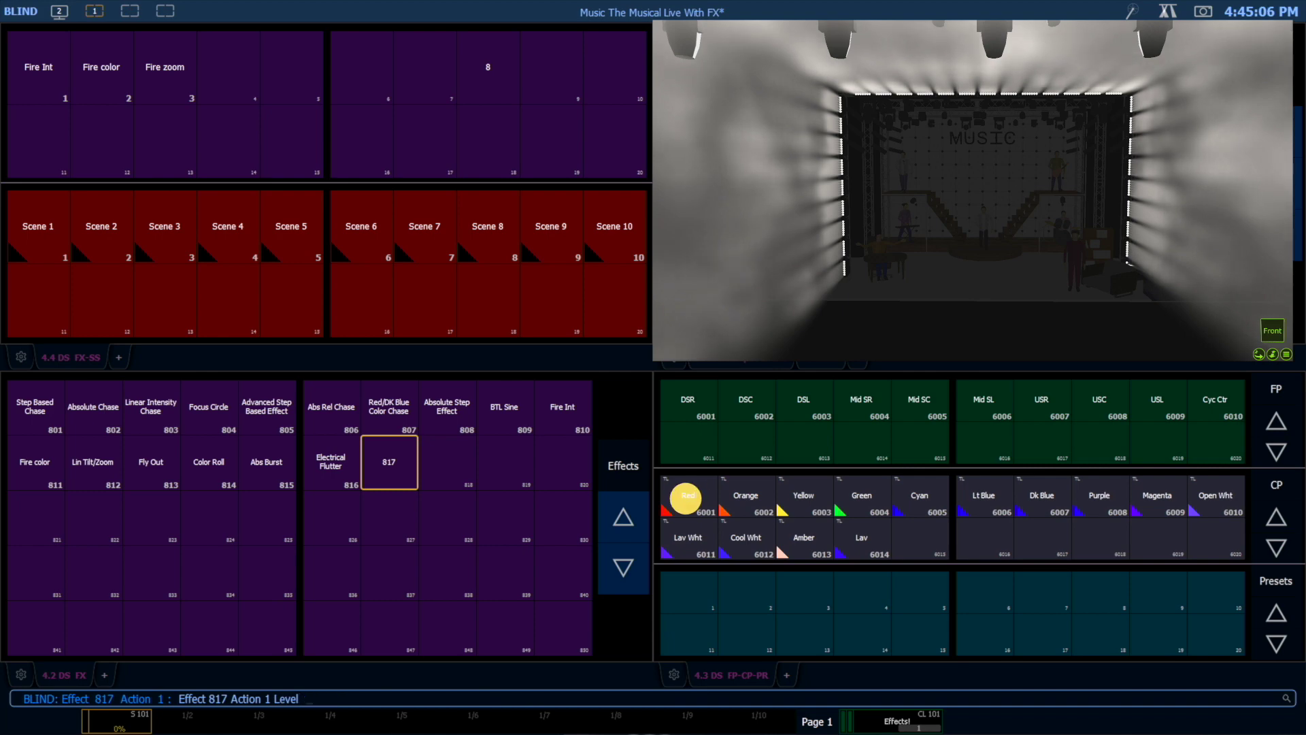
click(686, 497)
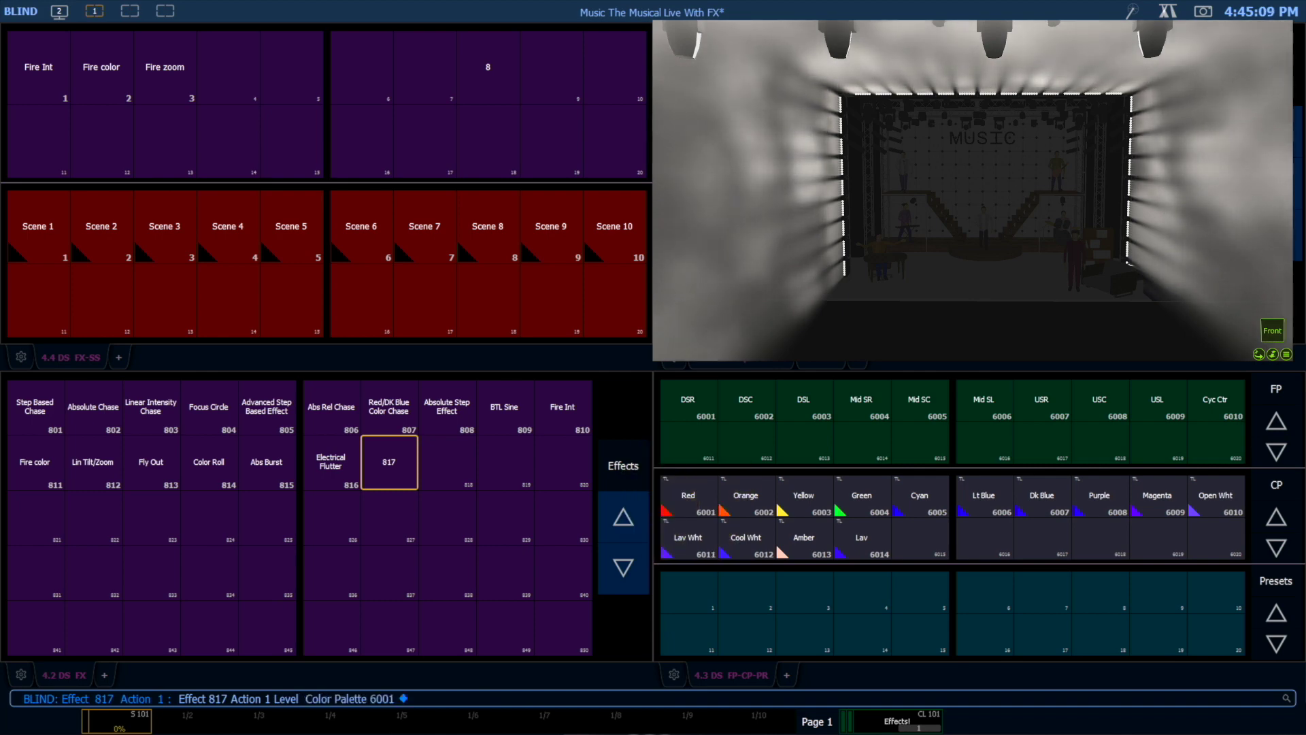
key(F1)
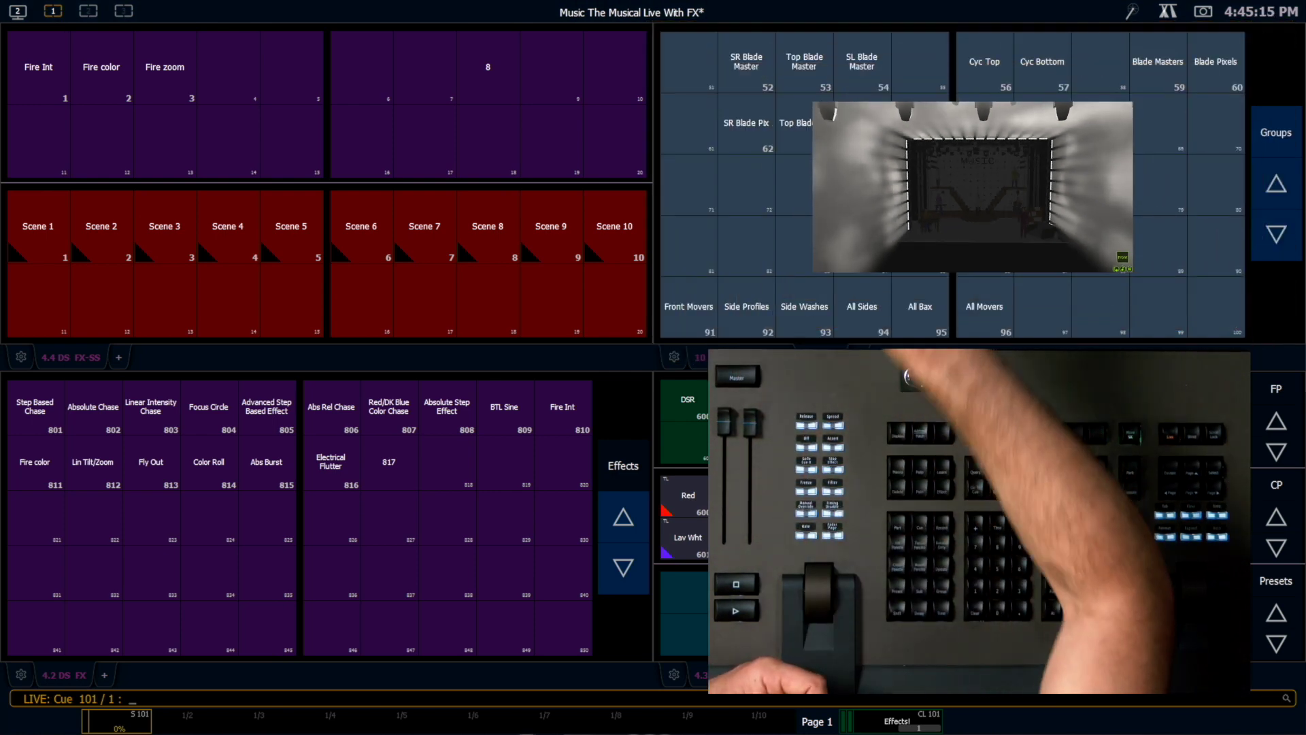
Apply effect 817 to the Blade Pixels group
click(1214, 61)
click(389, 461)
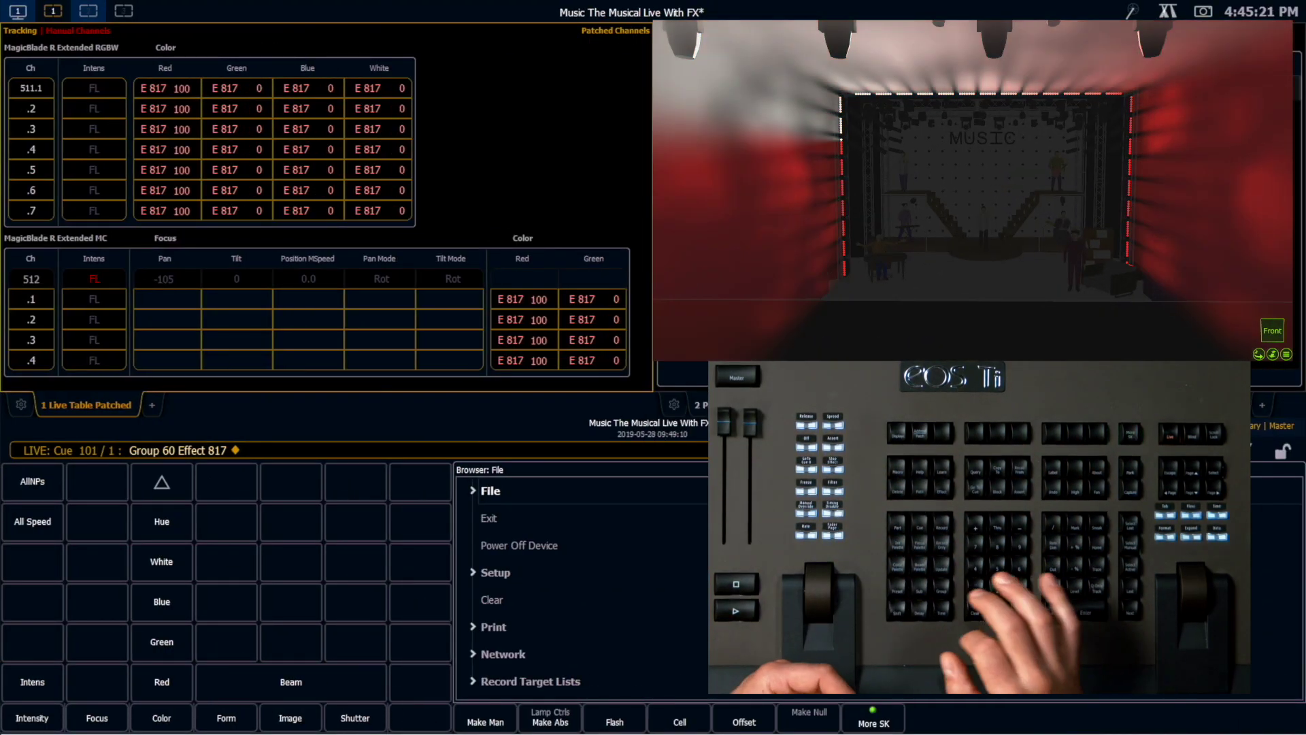
key(BackSpace)
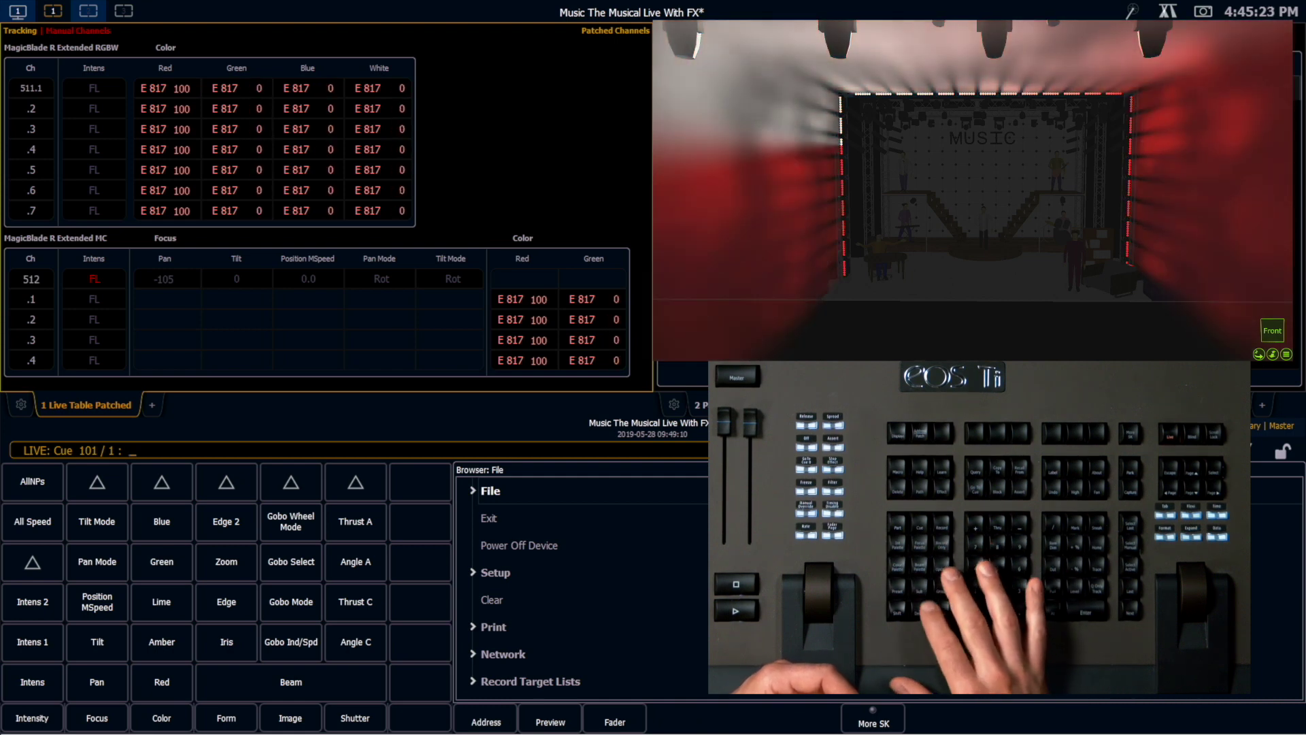
Record the running look as preset 1 using Record Only with the Plus FX option
key(shift+r)
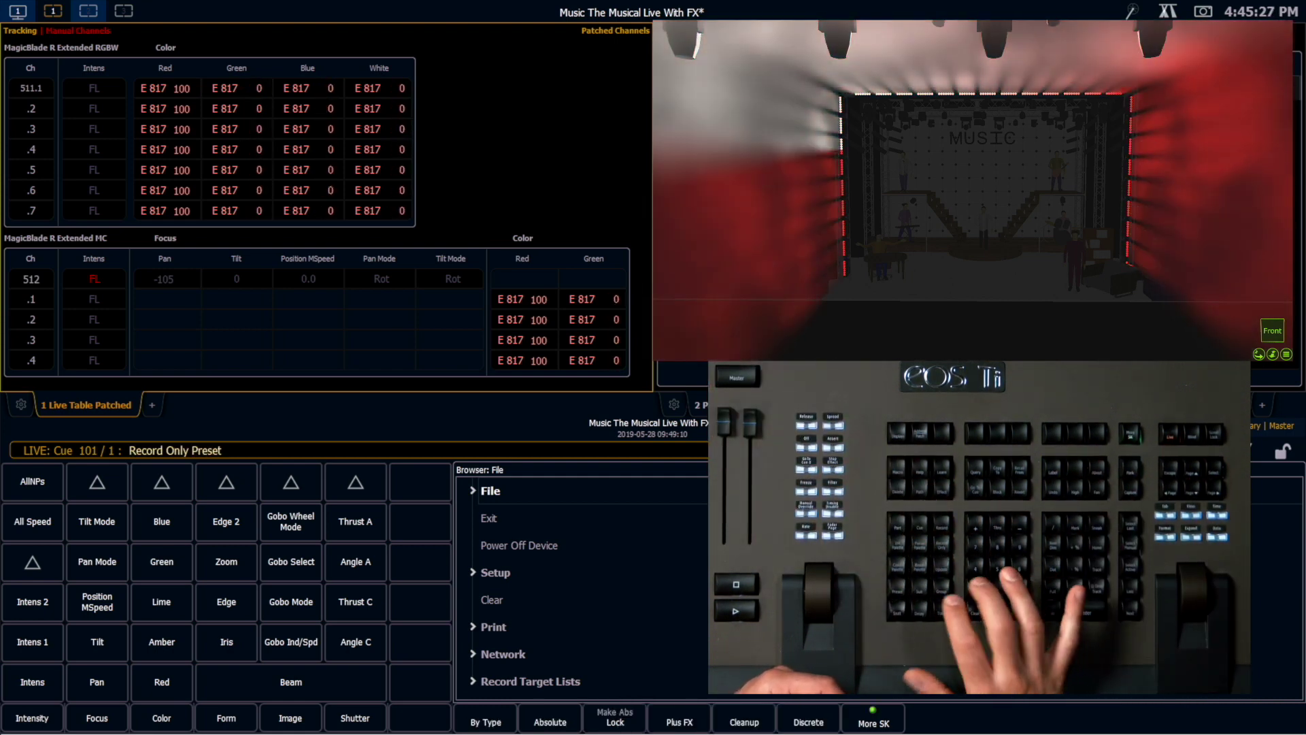
text(1_)
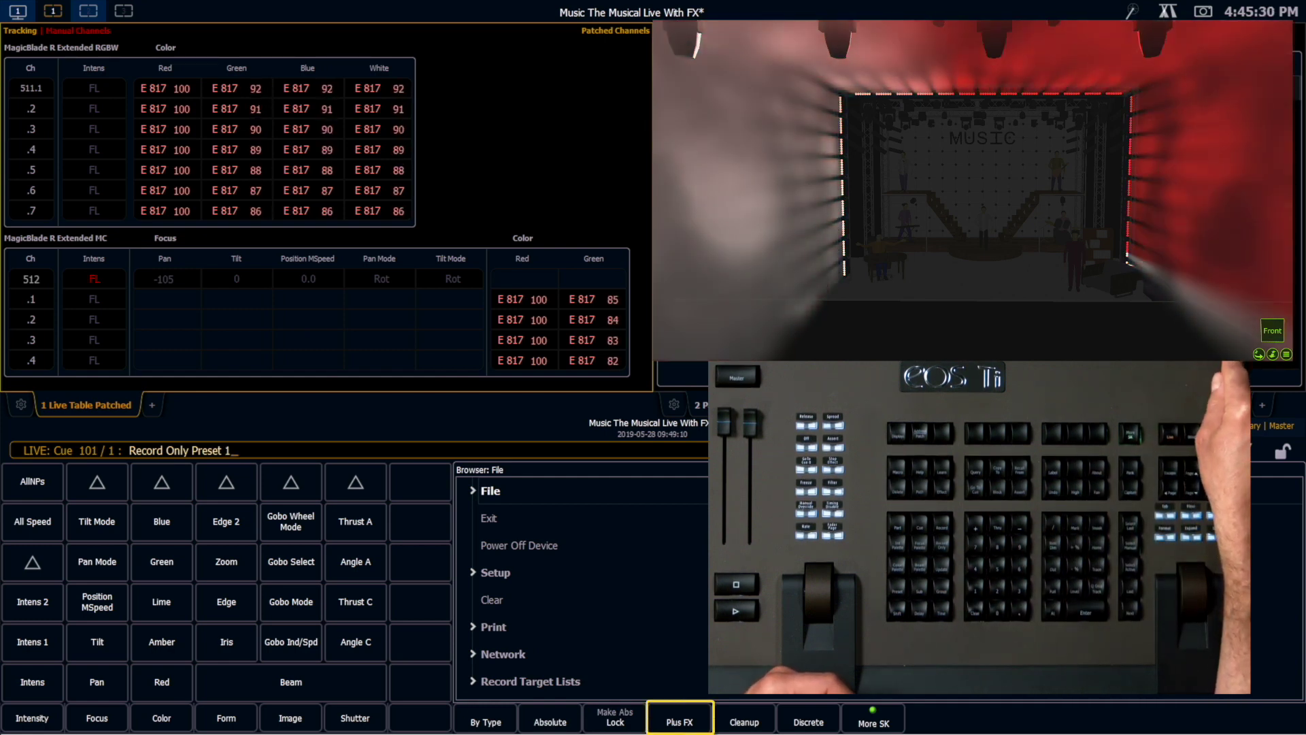
click(680, 719)
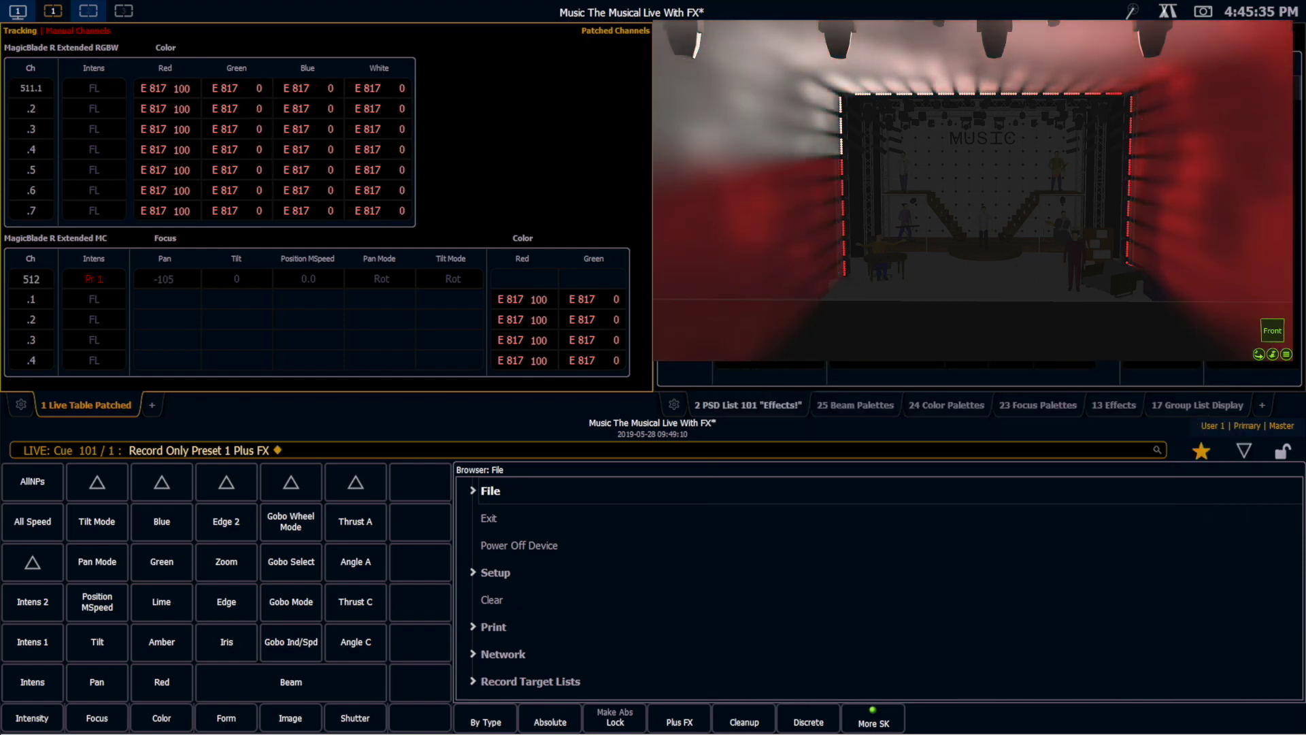
key(ctrl+2)
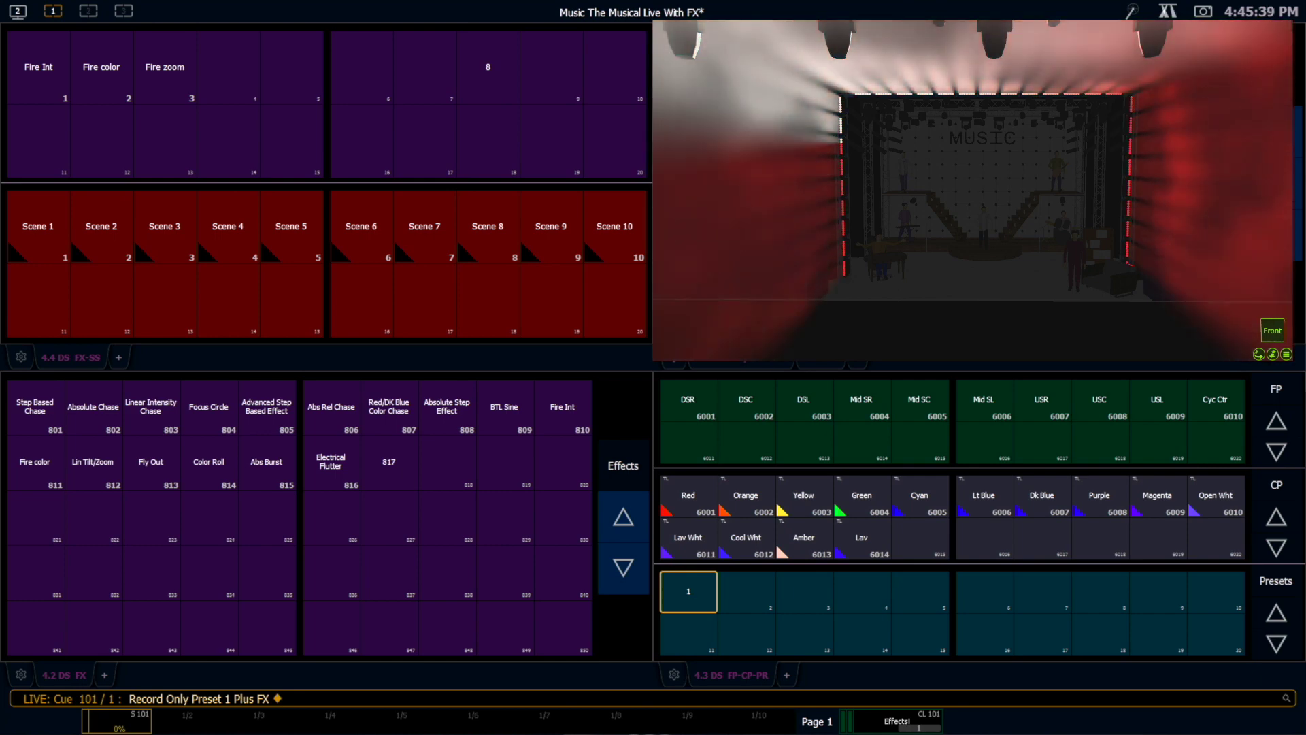
Sneak all manual values to release the current look
key(n)
key(Return)
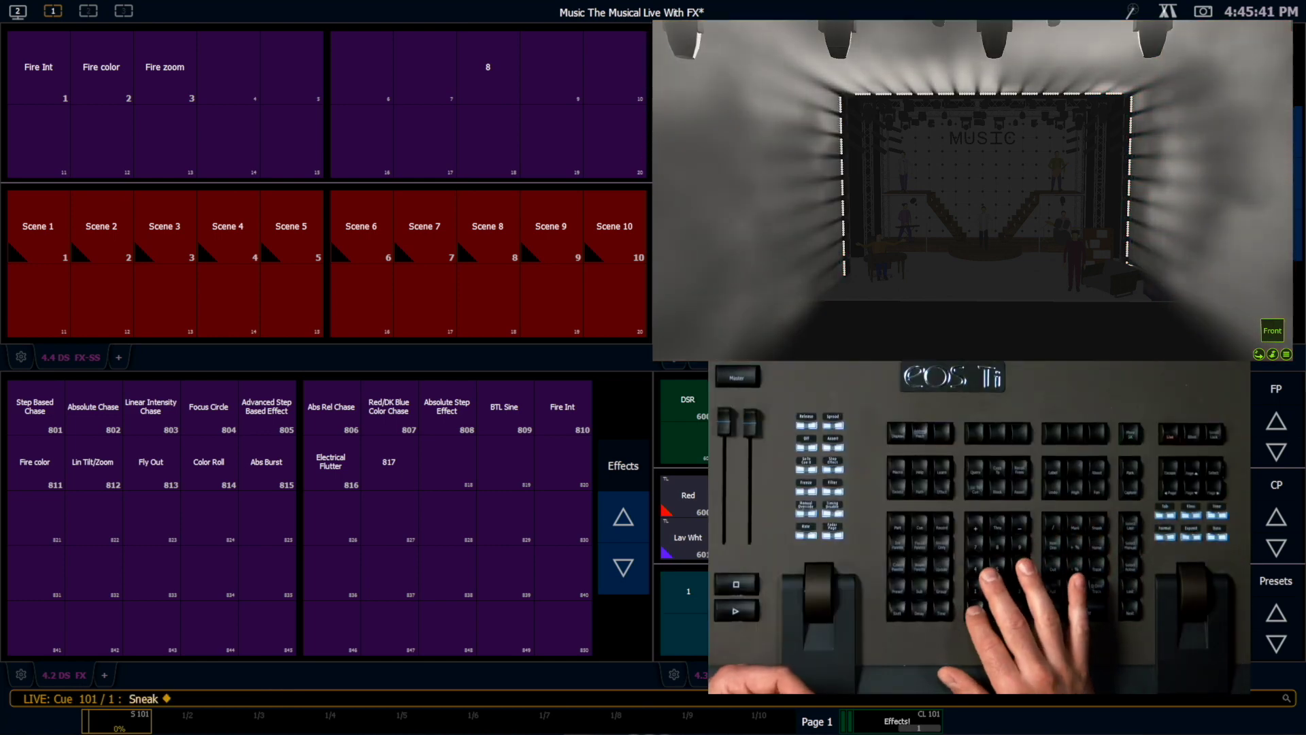
key(BackSpace)
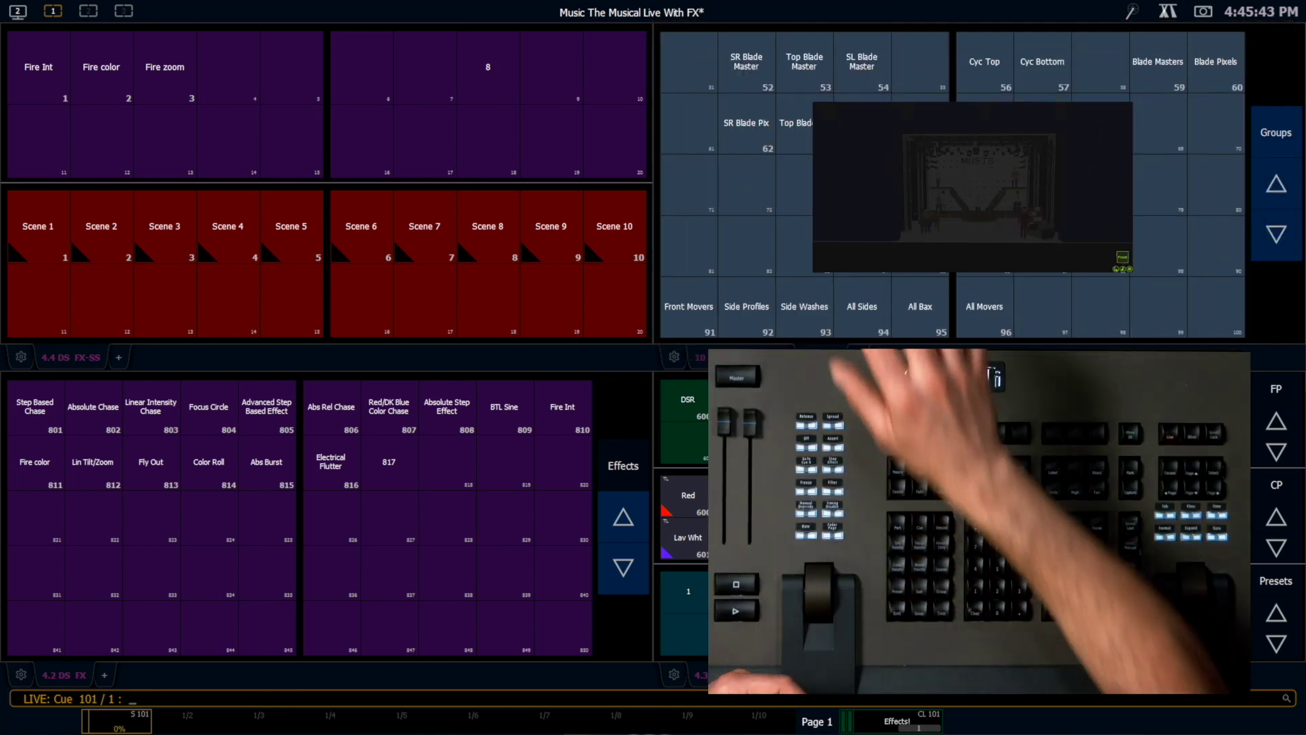
Bring the Blade Masters group to full and recall preset 1 on the Blade Pixels group (group 60)
click(1157, 61)
key(f)
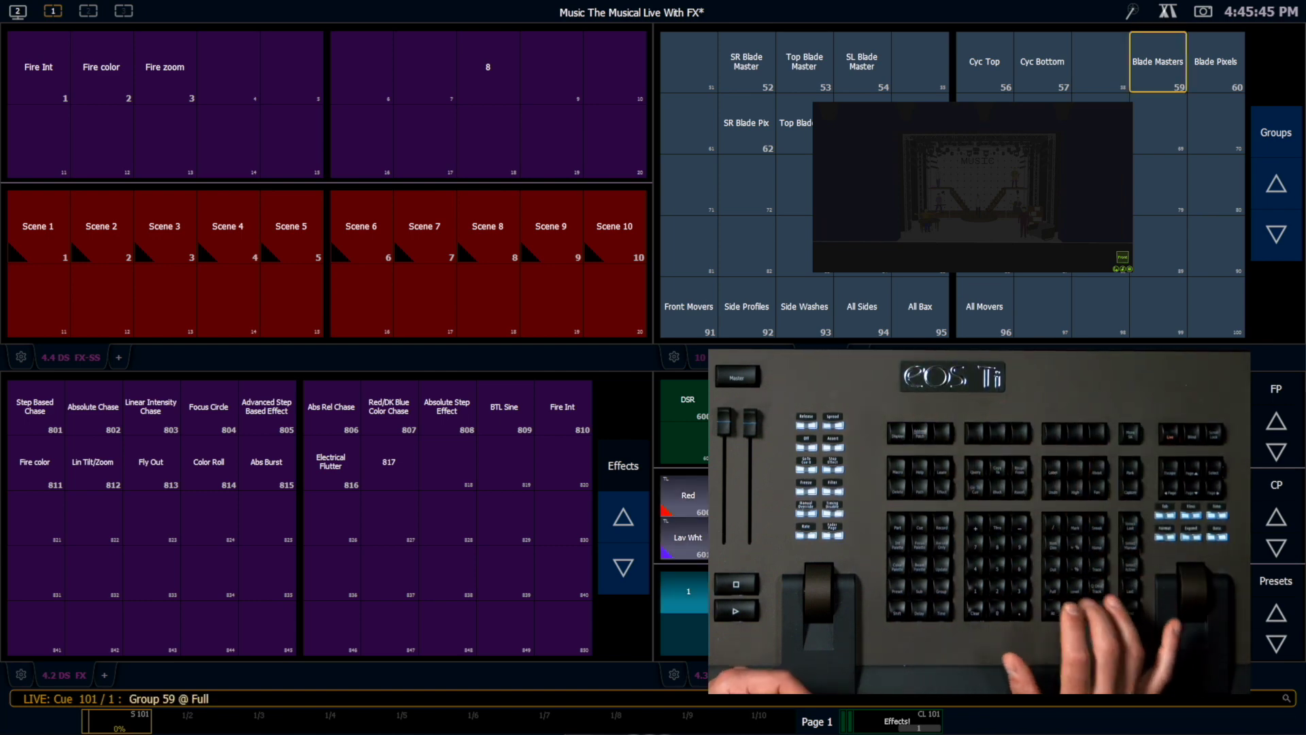
key(Return)
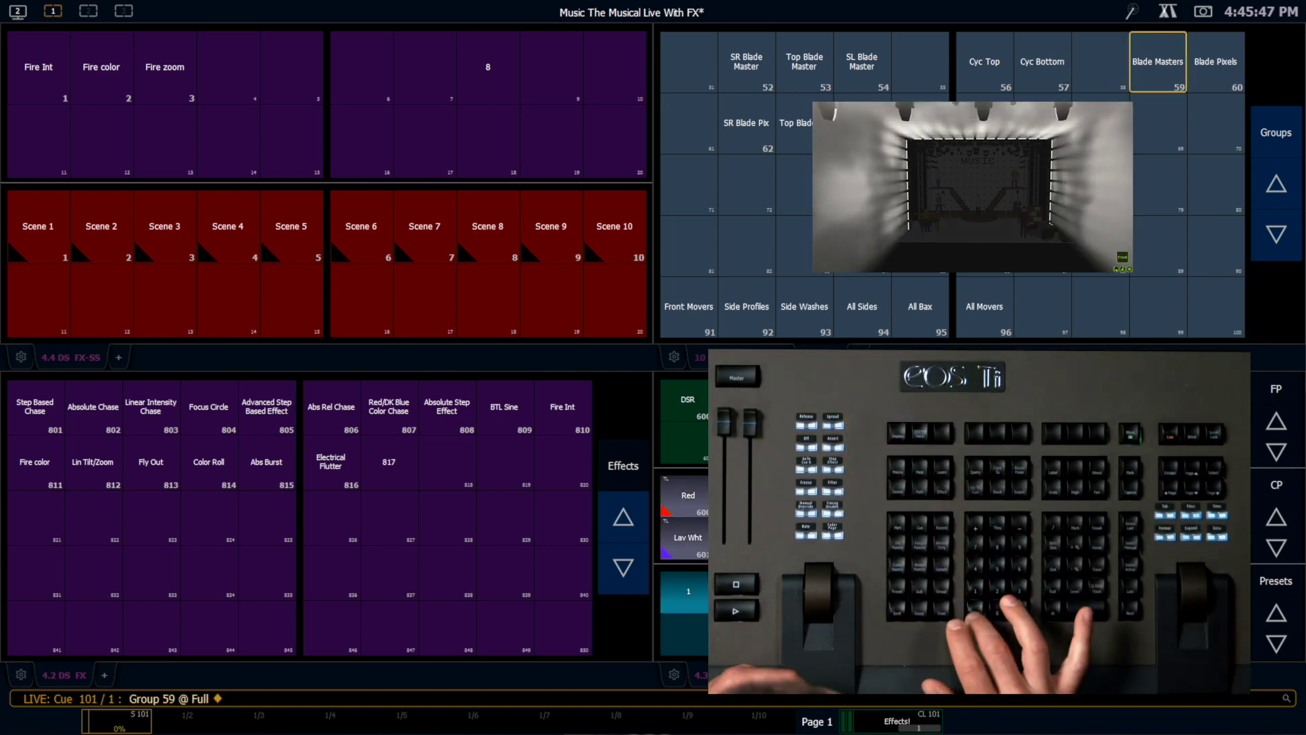
key(g)
key(6)
key(0)
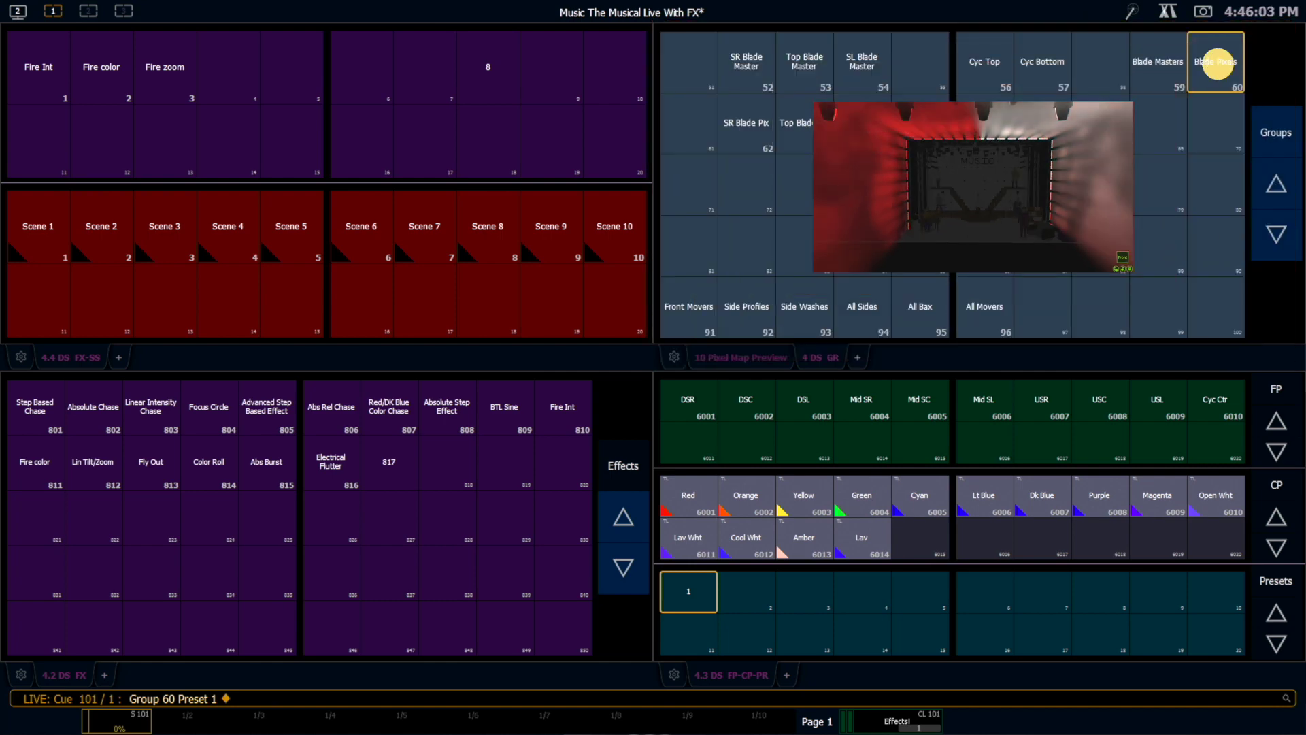
Apply effect 817 to the Blade Pixels group with a Mirror Out offset
click(1217, 63)
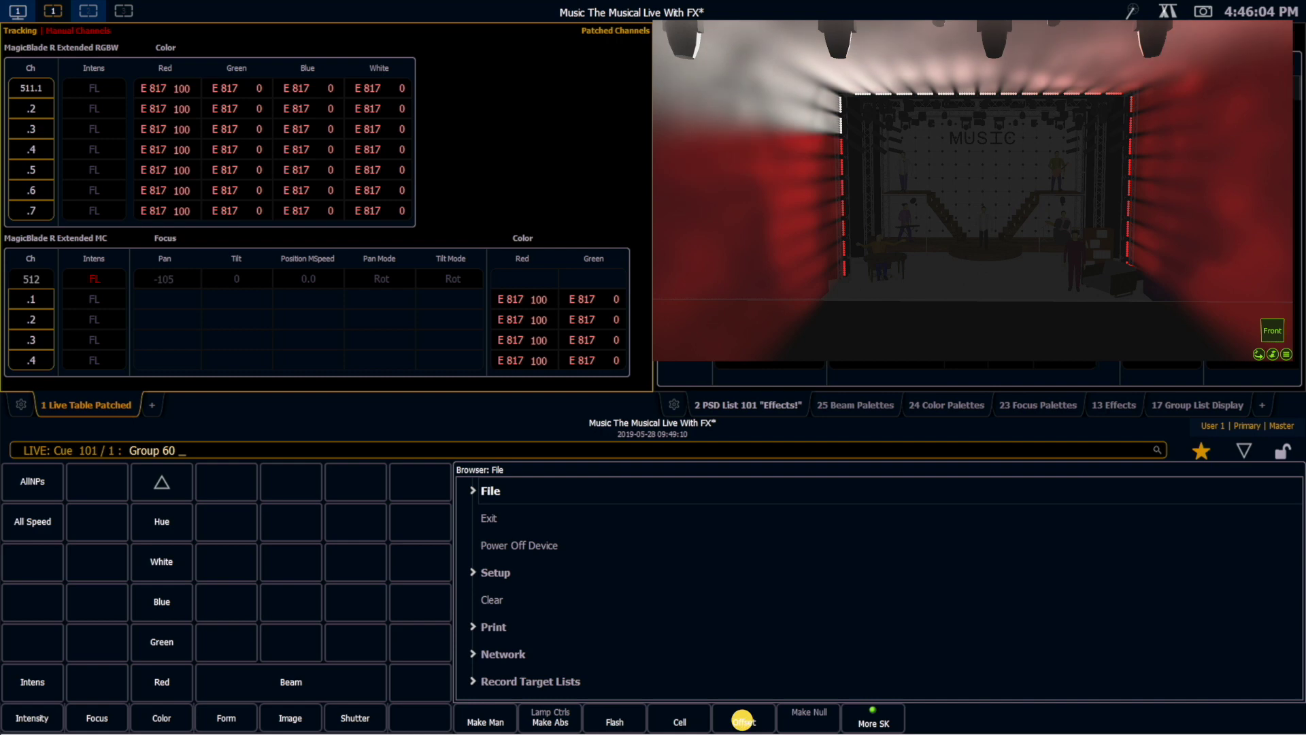
click(742, 719)
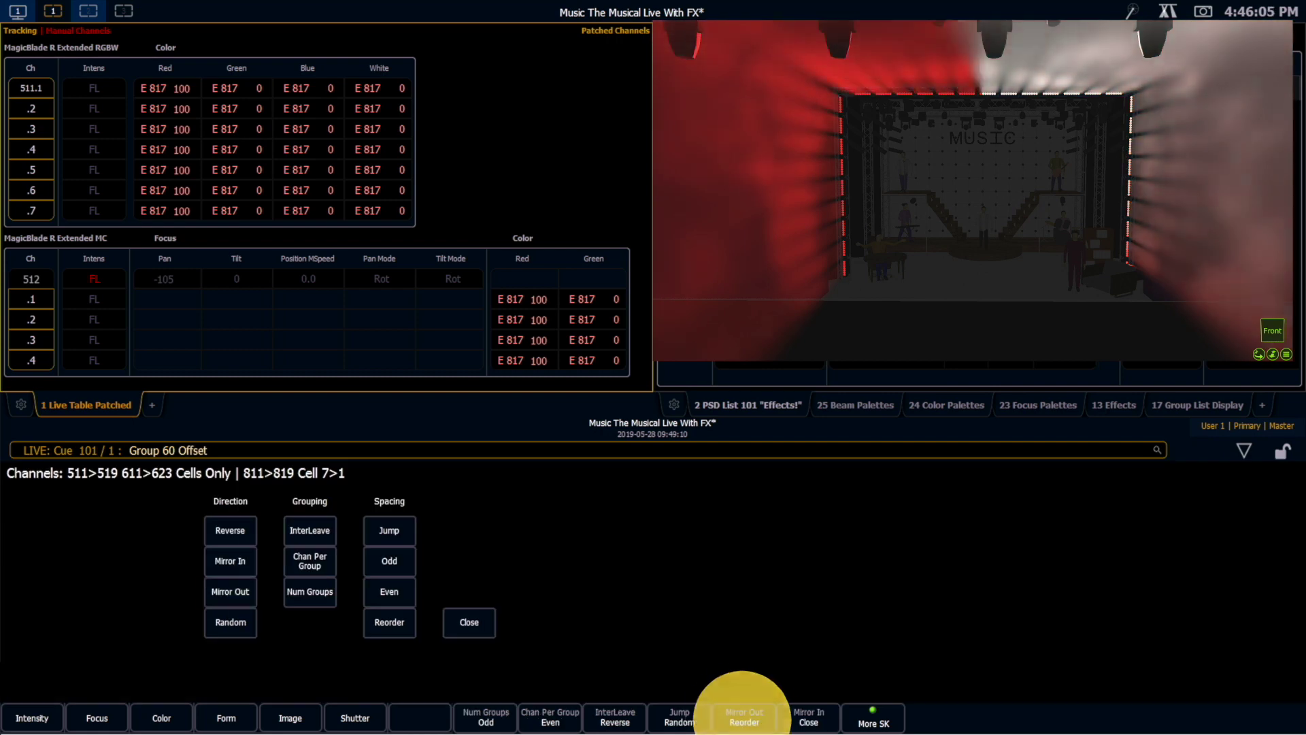
click(230, 591)
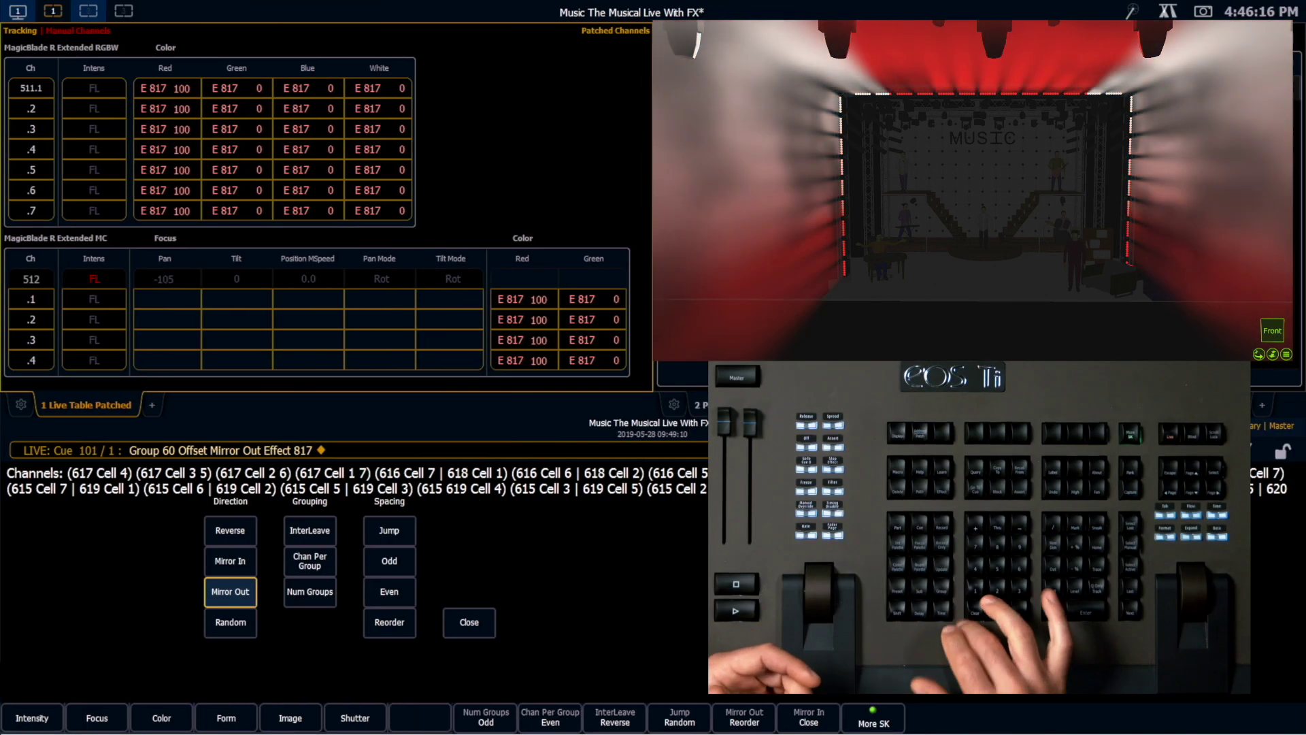
key(BackSpace)
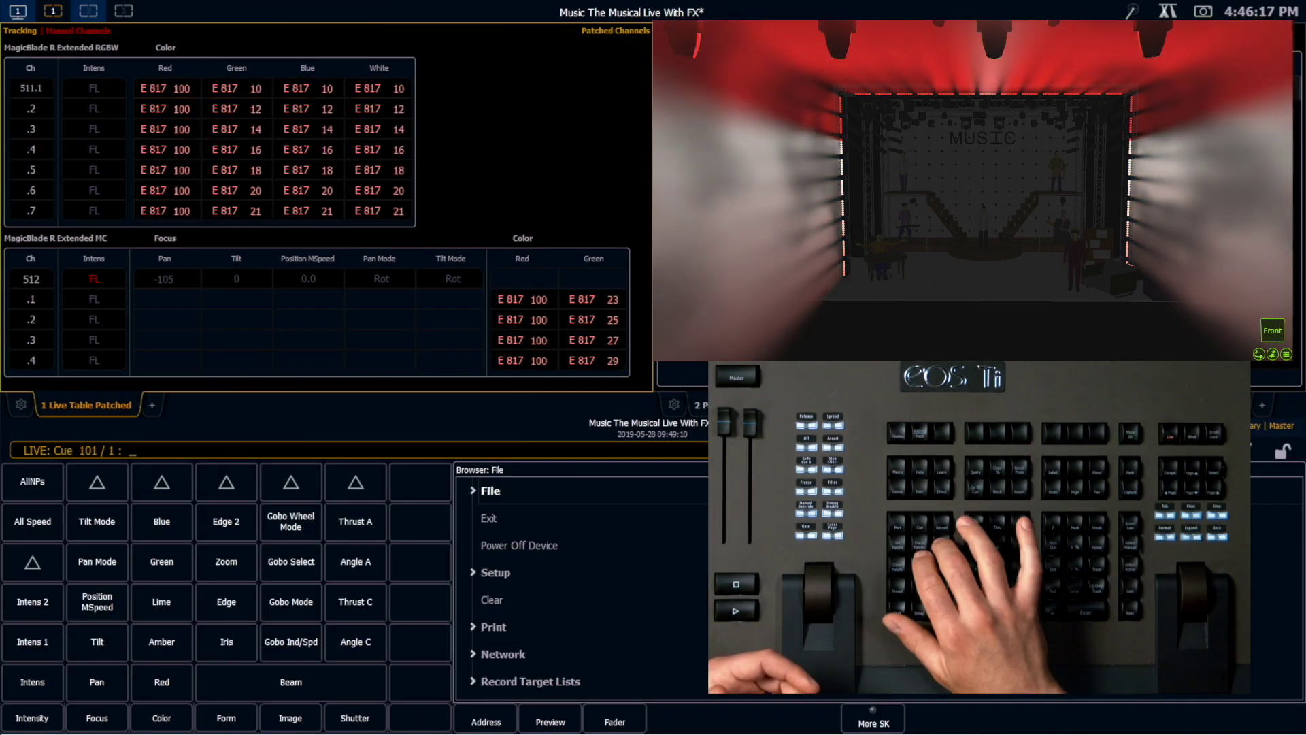
Record the mirrored look as preset 2 using Record Only with the Plus FX option
key(shift+r)
text(p)
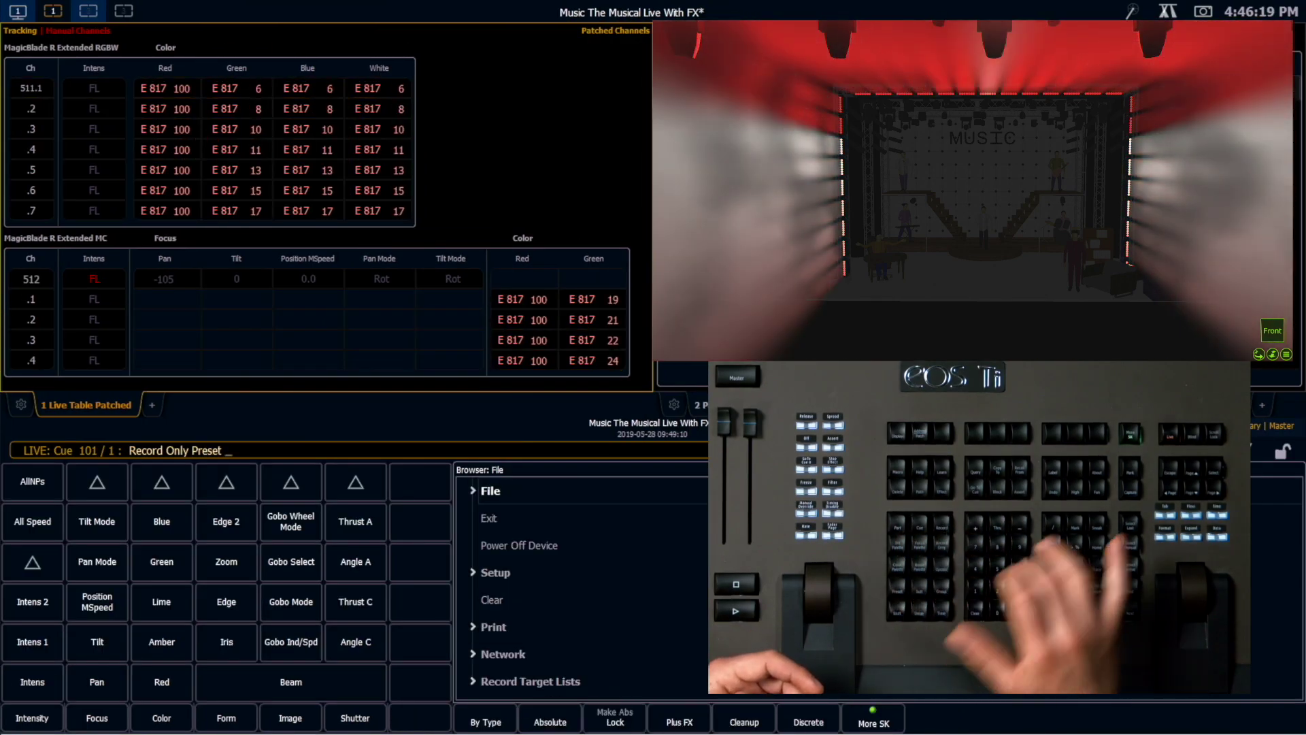
text(2)
click(679, 720)
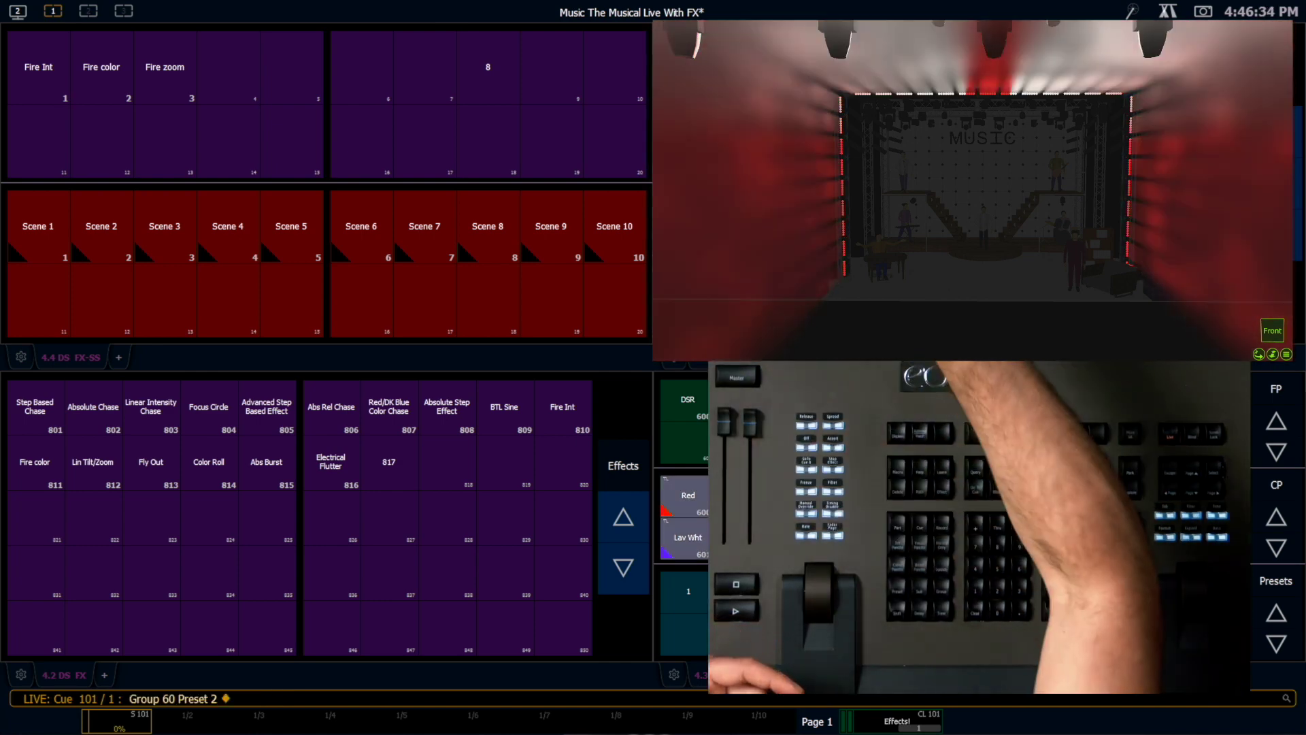
Recall preset 1 on the Blade Pixels group to compare it with preset 2
key(p)
key(1)
key(Return)
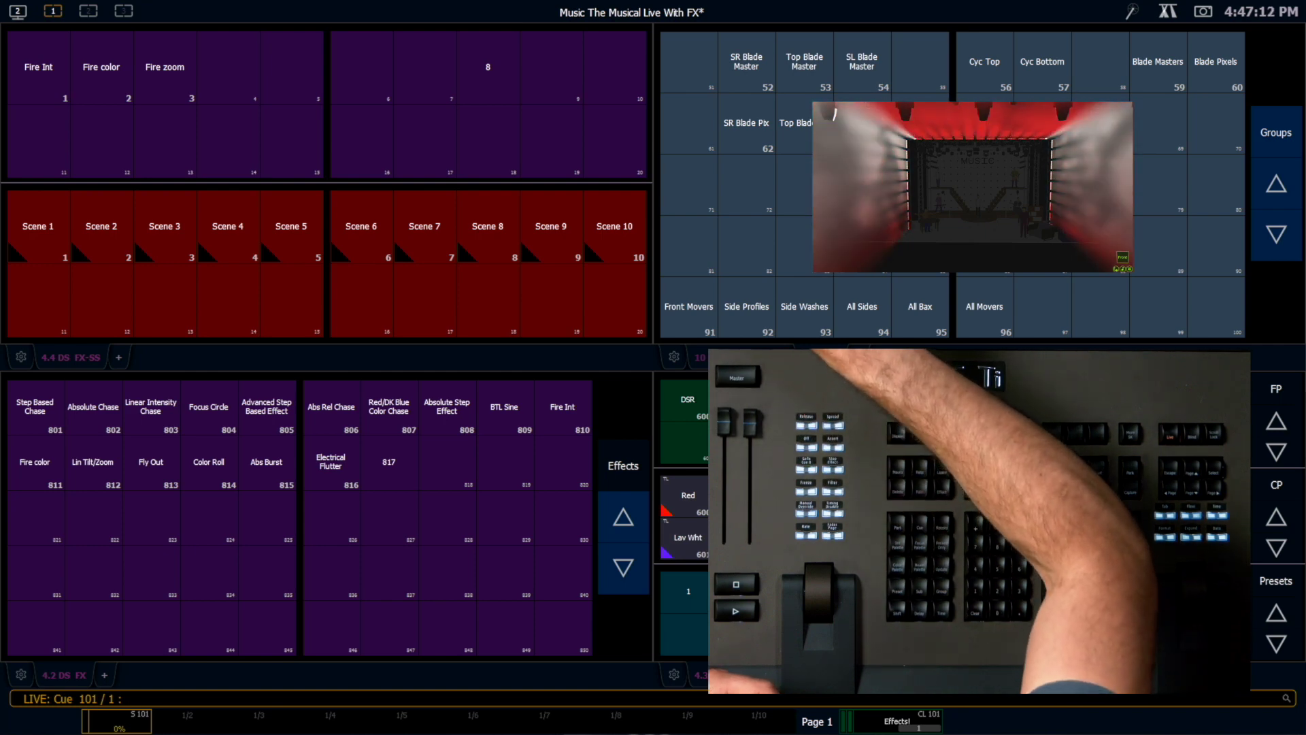
Bring the All Bax group to full and focus it with the Mid SC focus palette 6005
click(919, 306)
key(f)
key(Return)
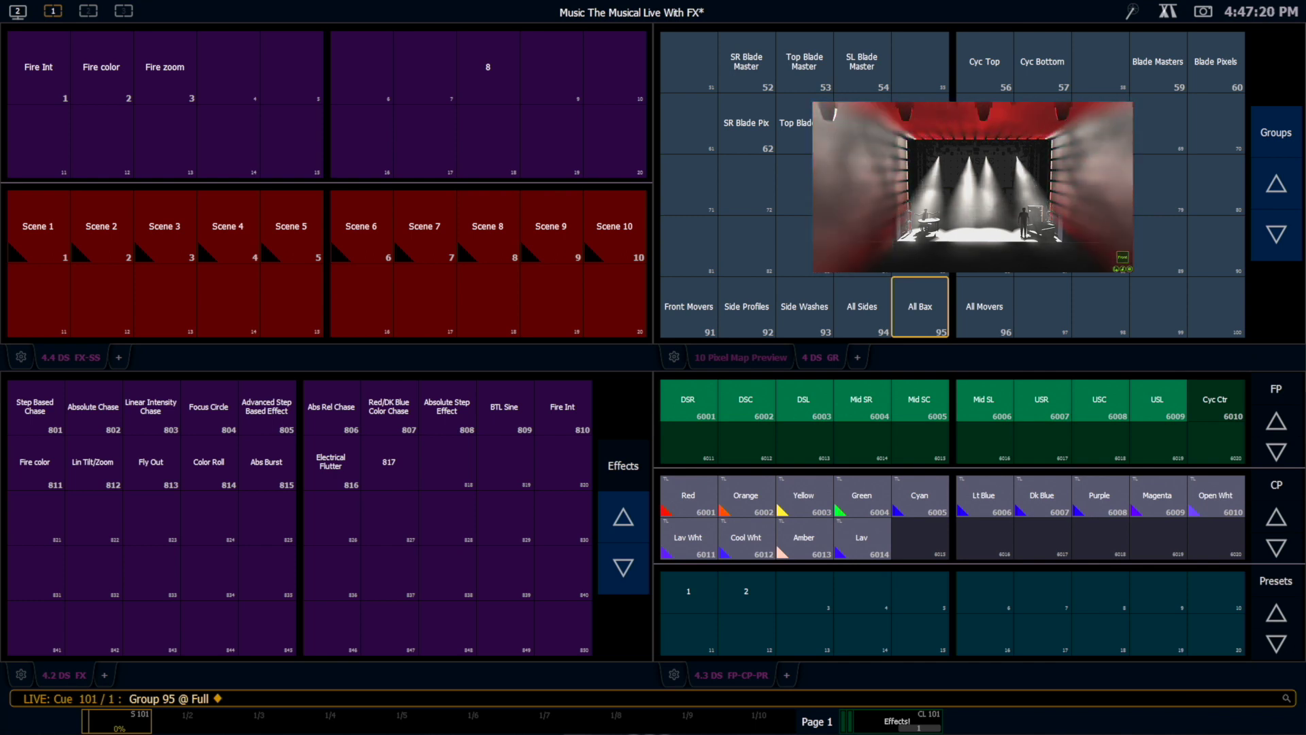
click(919, 400)
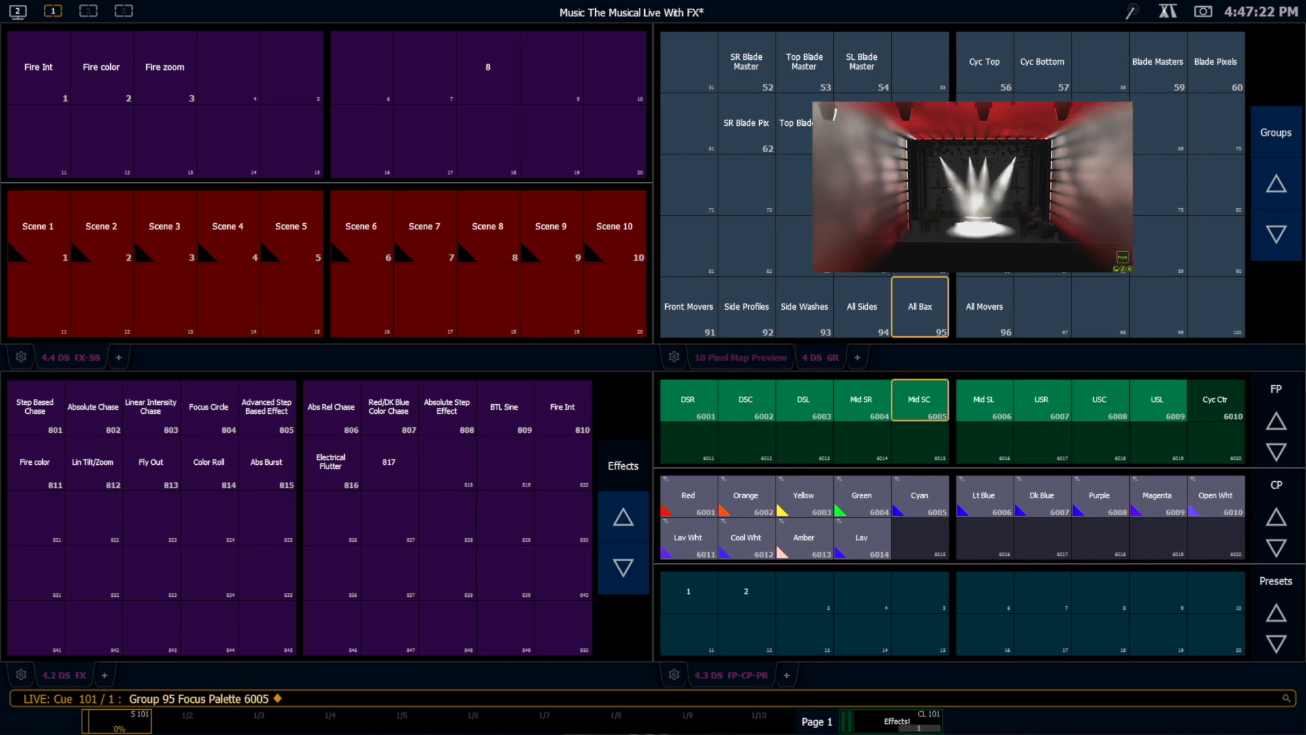
key(BackSpace)
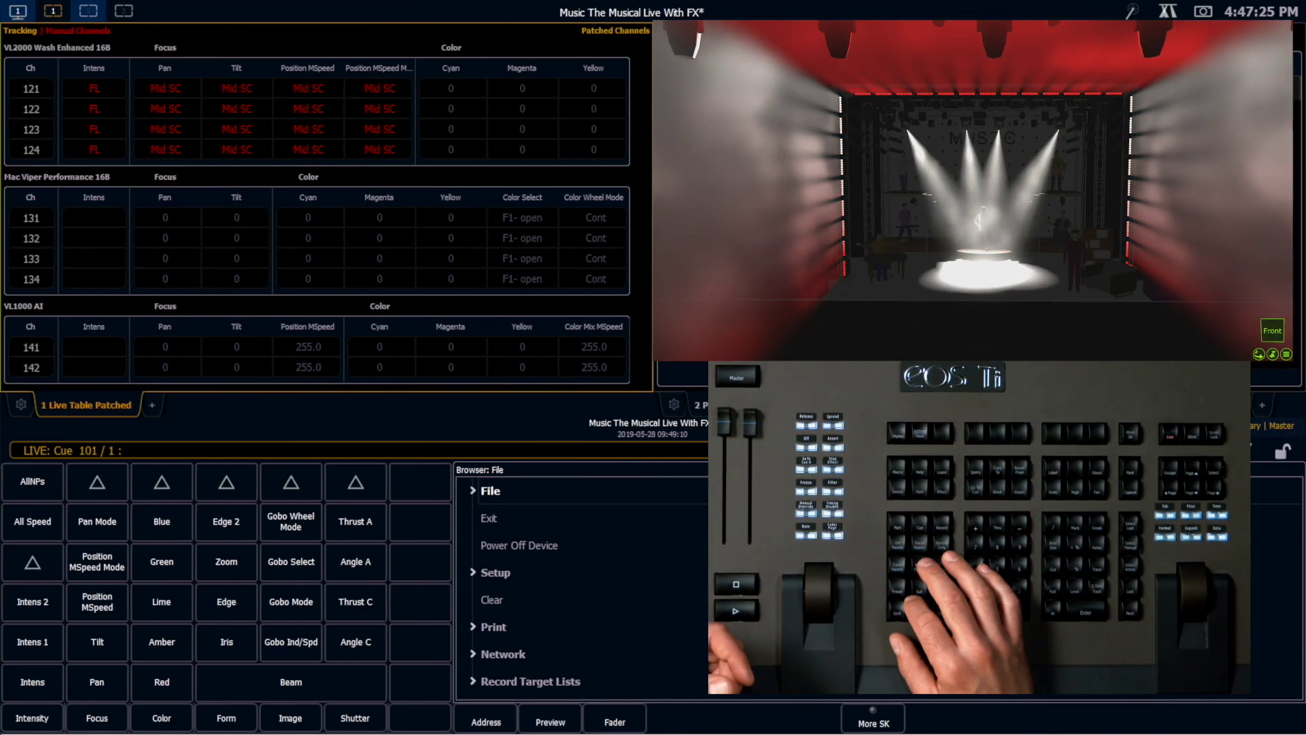
Create effect 818 as a Circle effect in the blind effect editor
key(e)
key(F2)
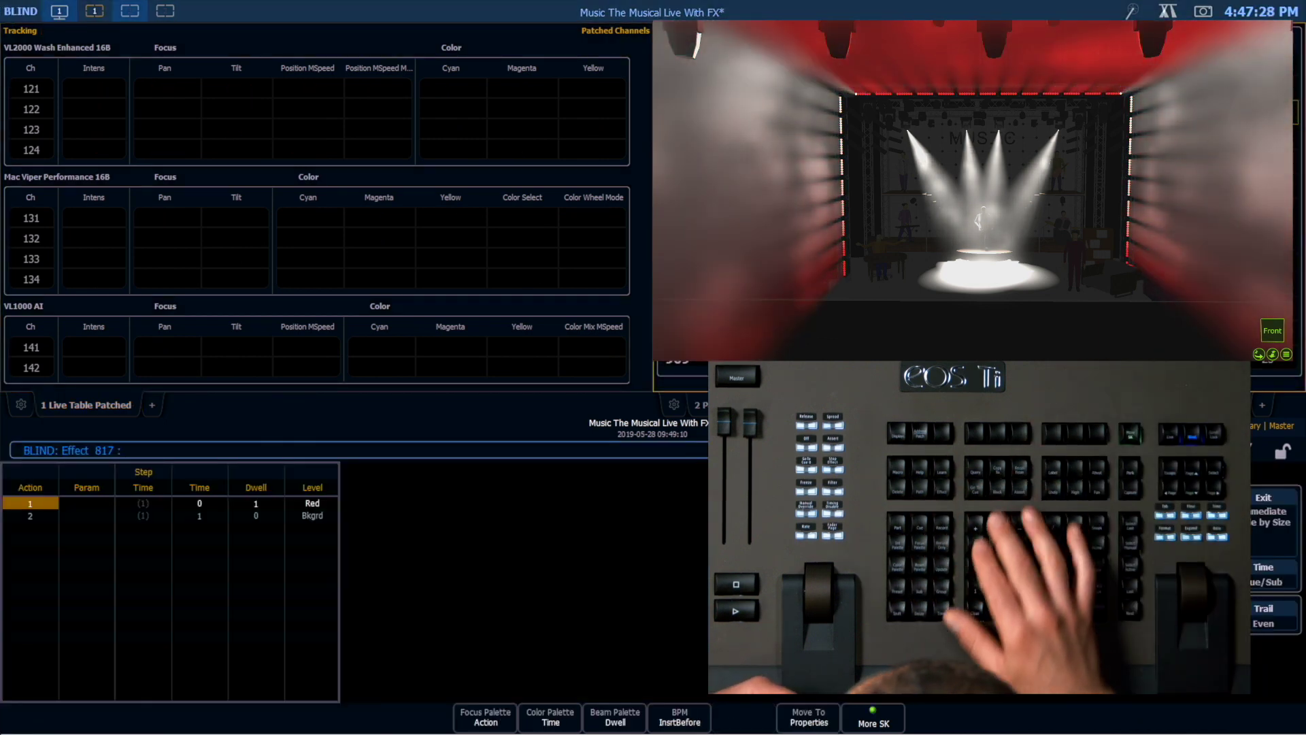
text(ect 818)
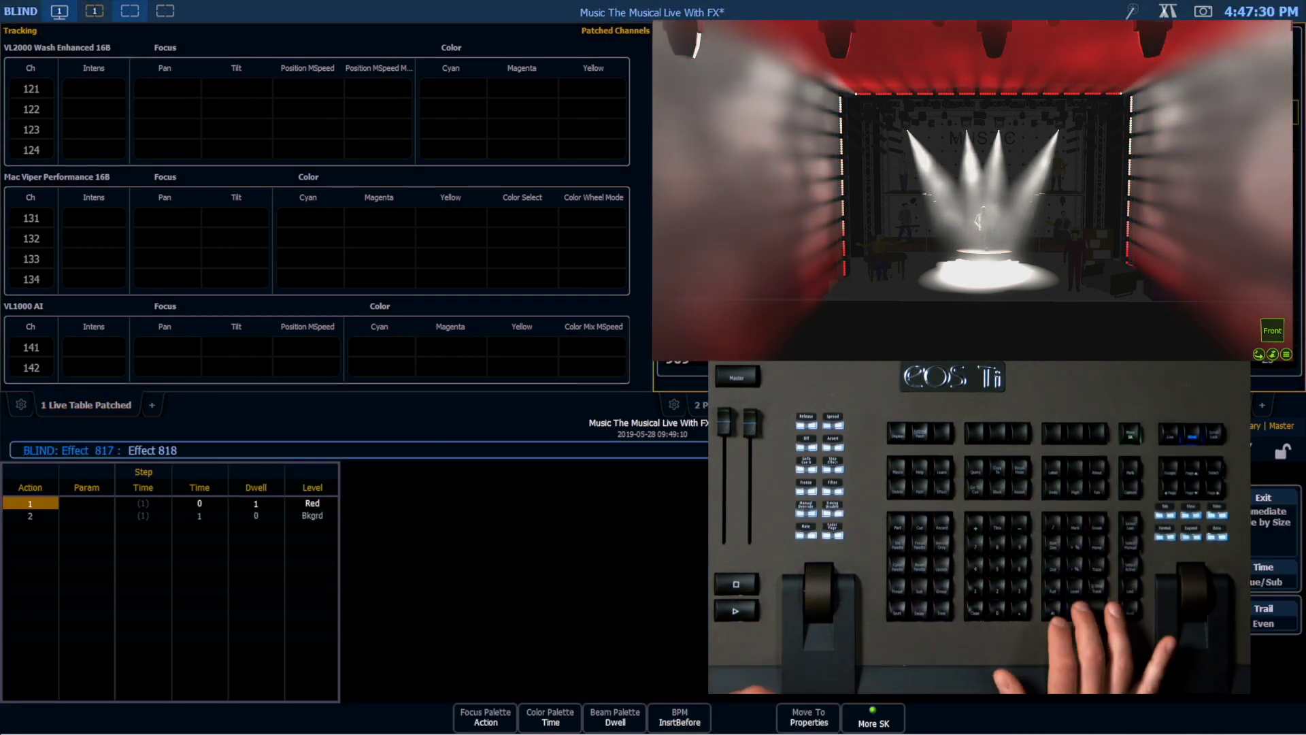
key(Return)
click(64, 591)
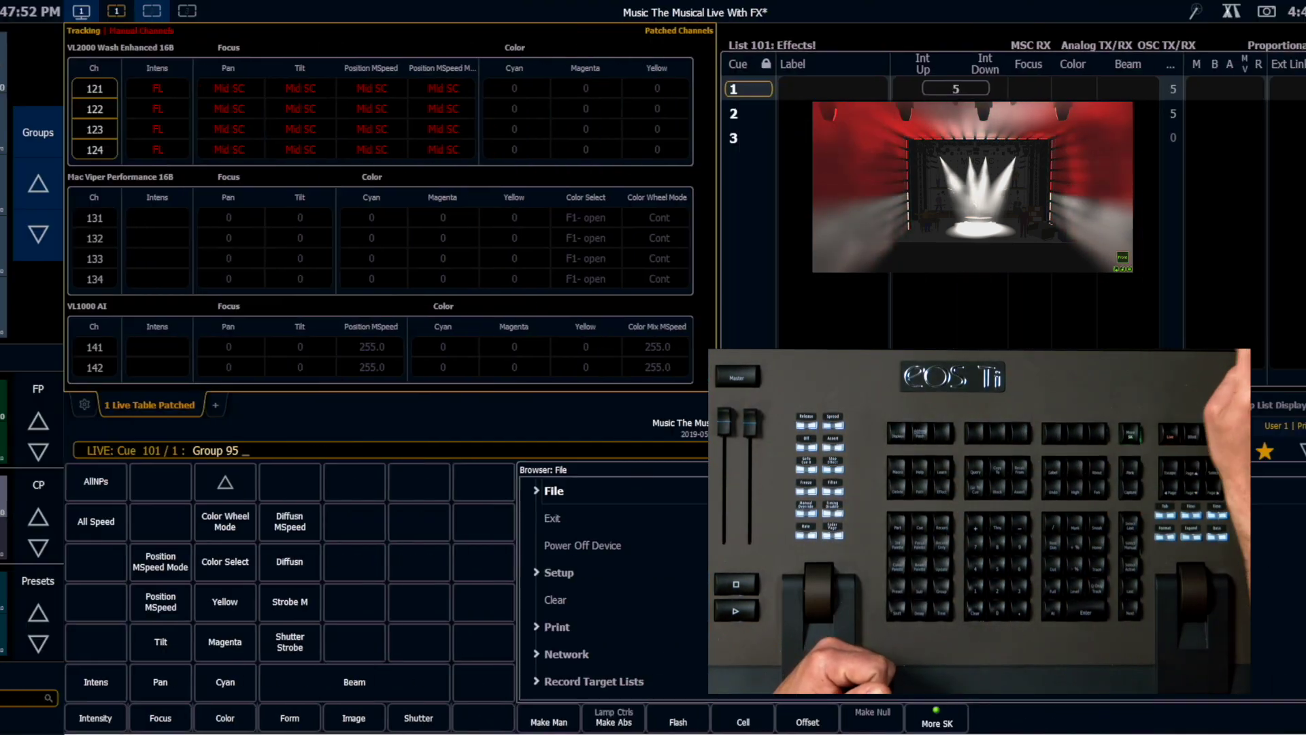
Apply Circle effect 818 to the All Bax group with an Even offset
click(742, 718)
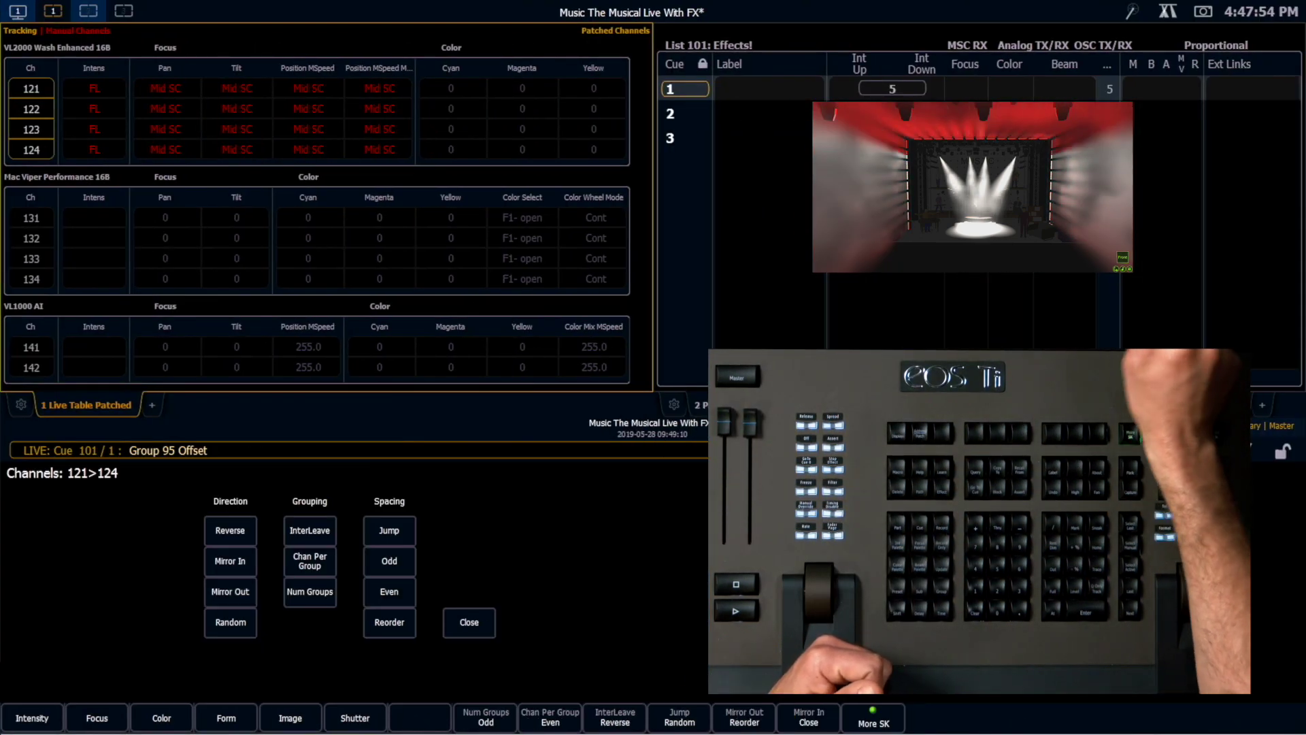
click(389, 591)
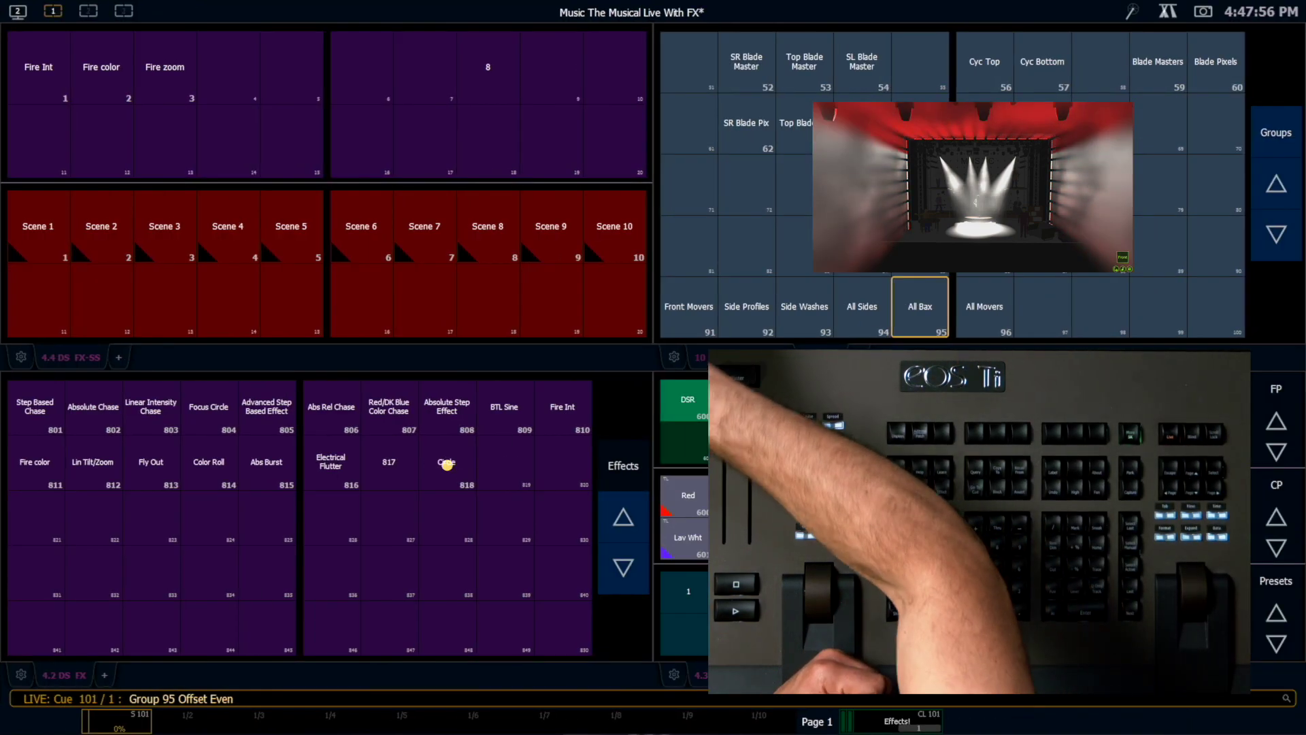
click(447, 464)
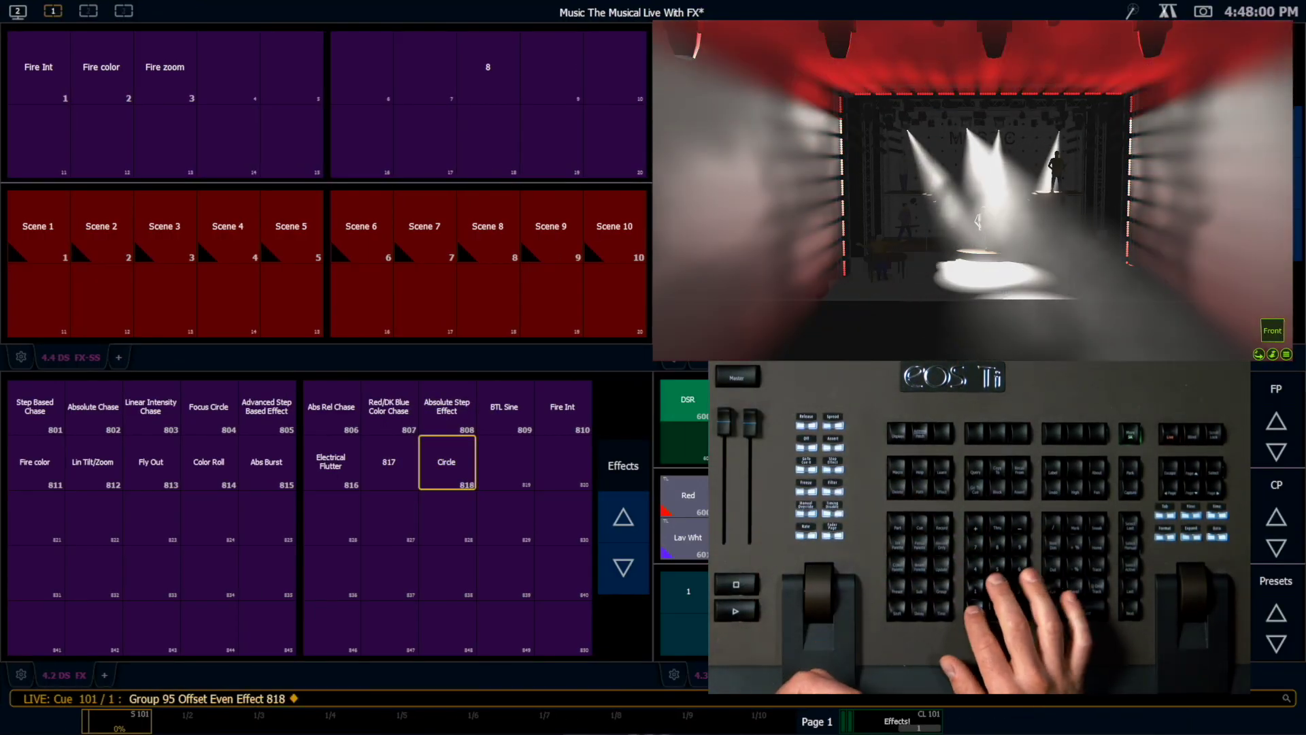
key(Return)
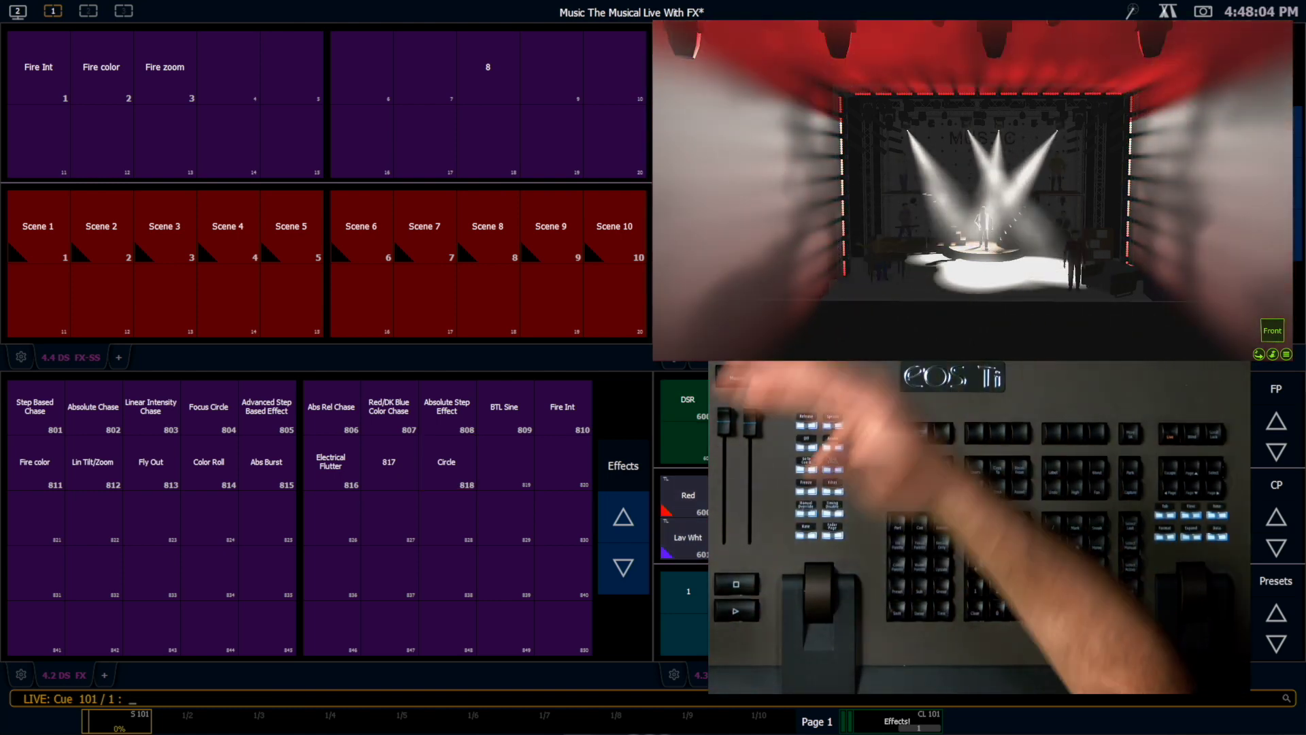
Copy Circle effect 818 to effect 819
click(446, 462)
drag(446, 462, 505, 462)
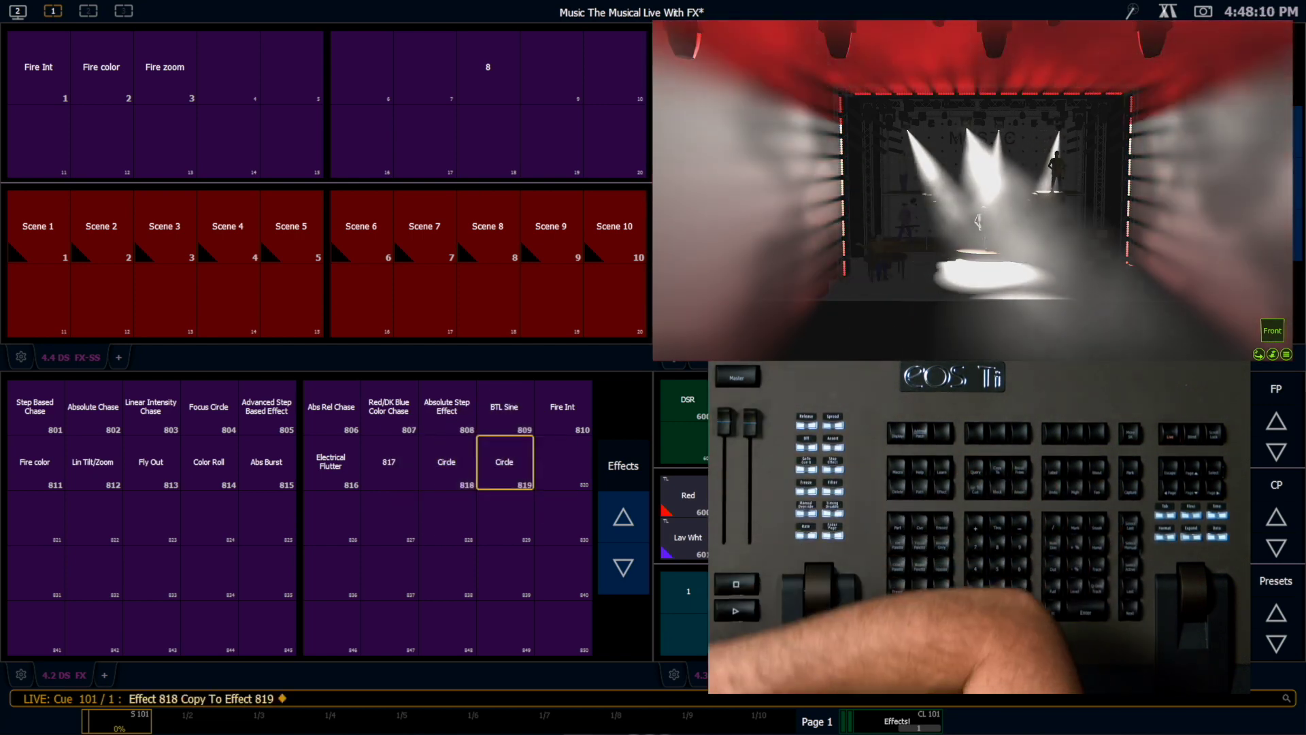
Open effect 819 in the blind effect editor and set its steps to Reverse, returning to live
key(BackSpace)
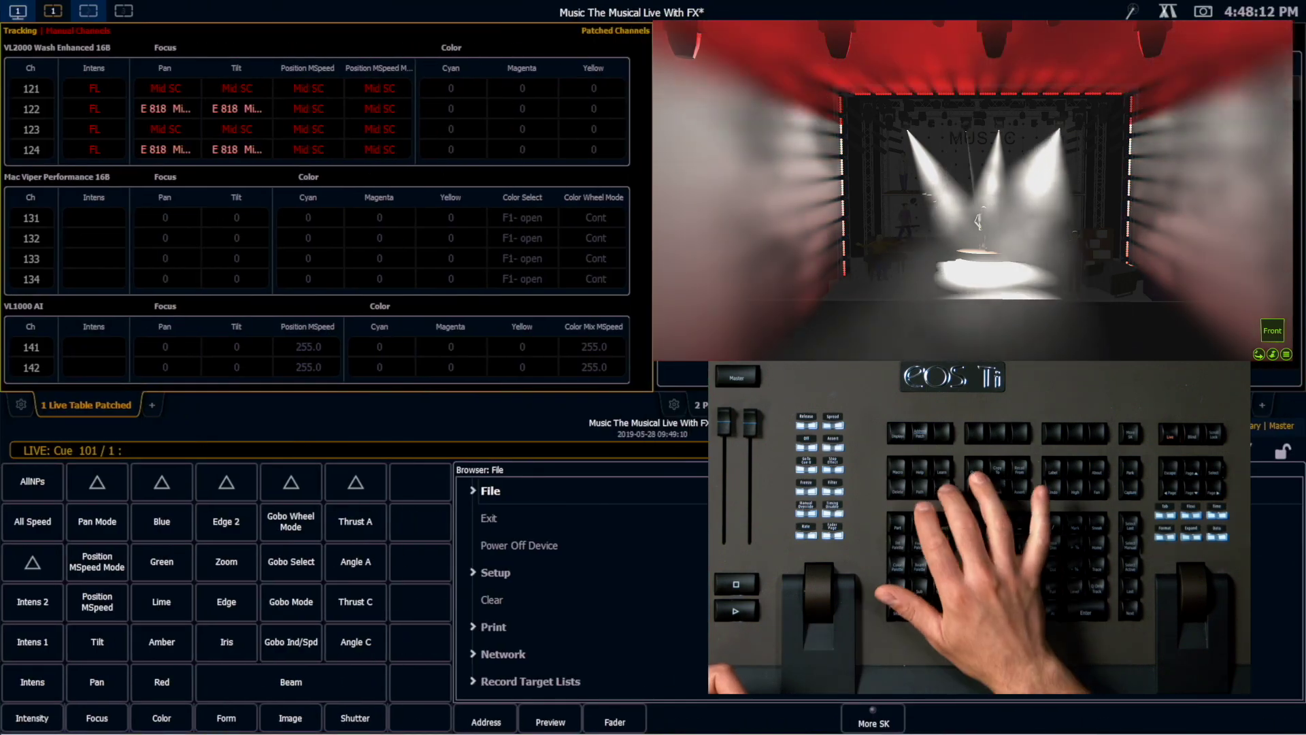
key(e)
key(e)
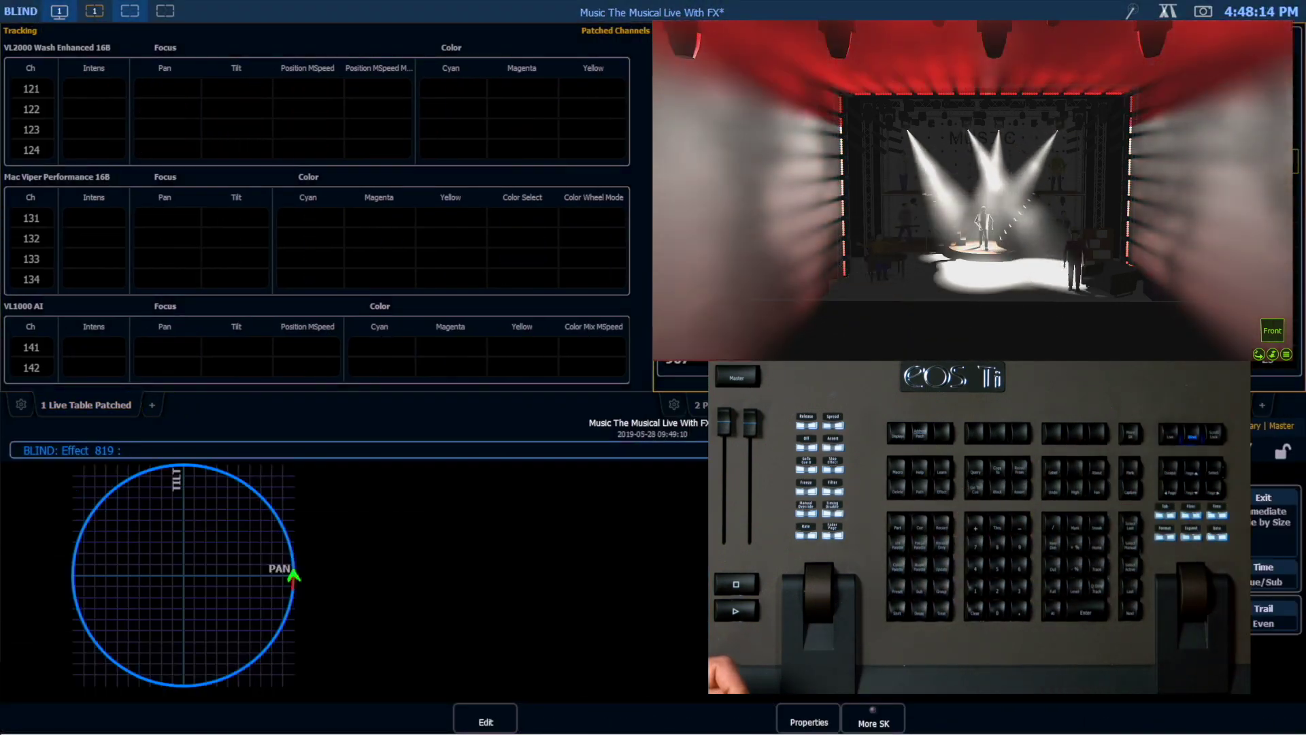
click(1106, 571)
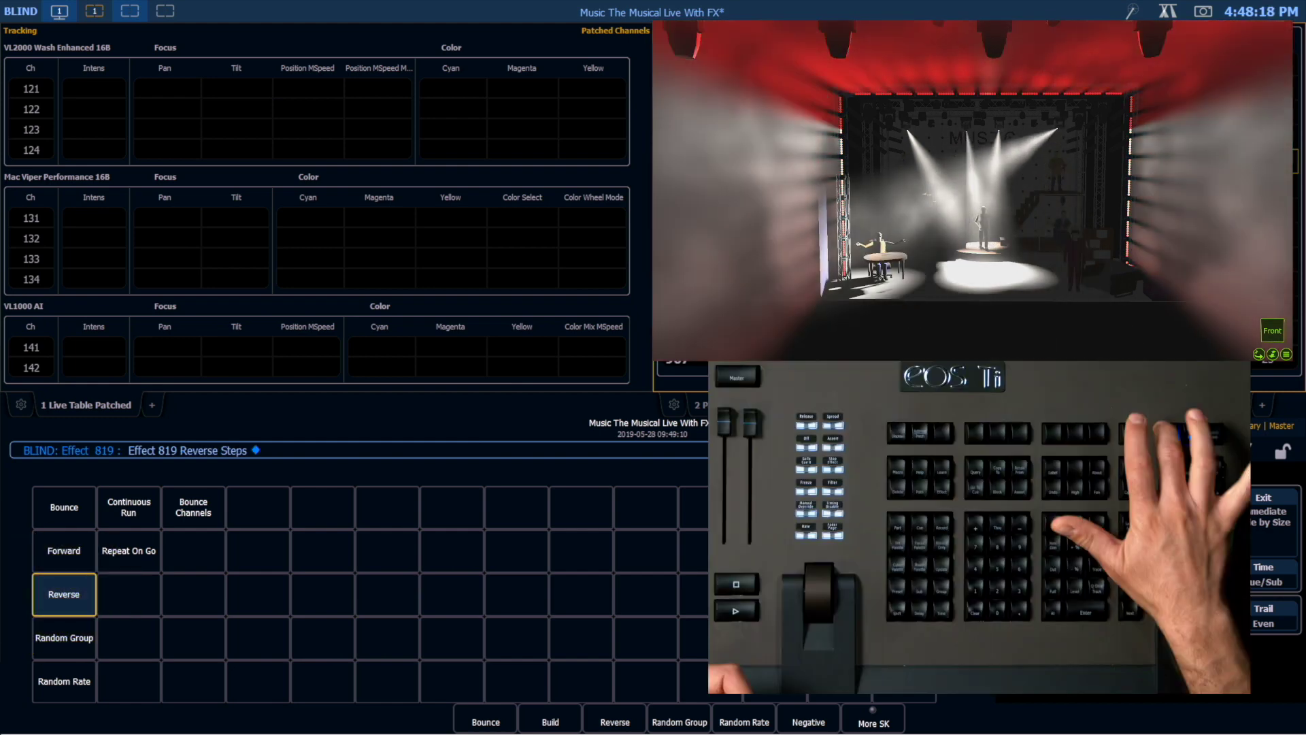
key(F1)
Apply Circle effect 819 to the All Bax group 95 with an Odd offset
key(ctrl+l)
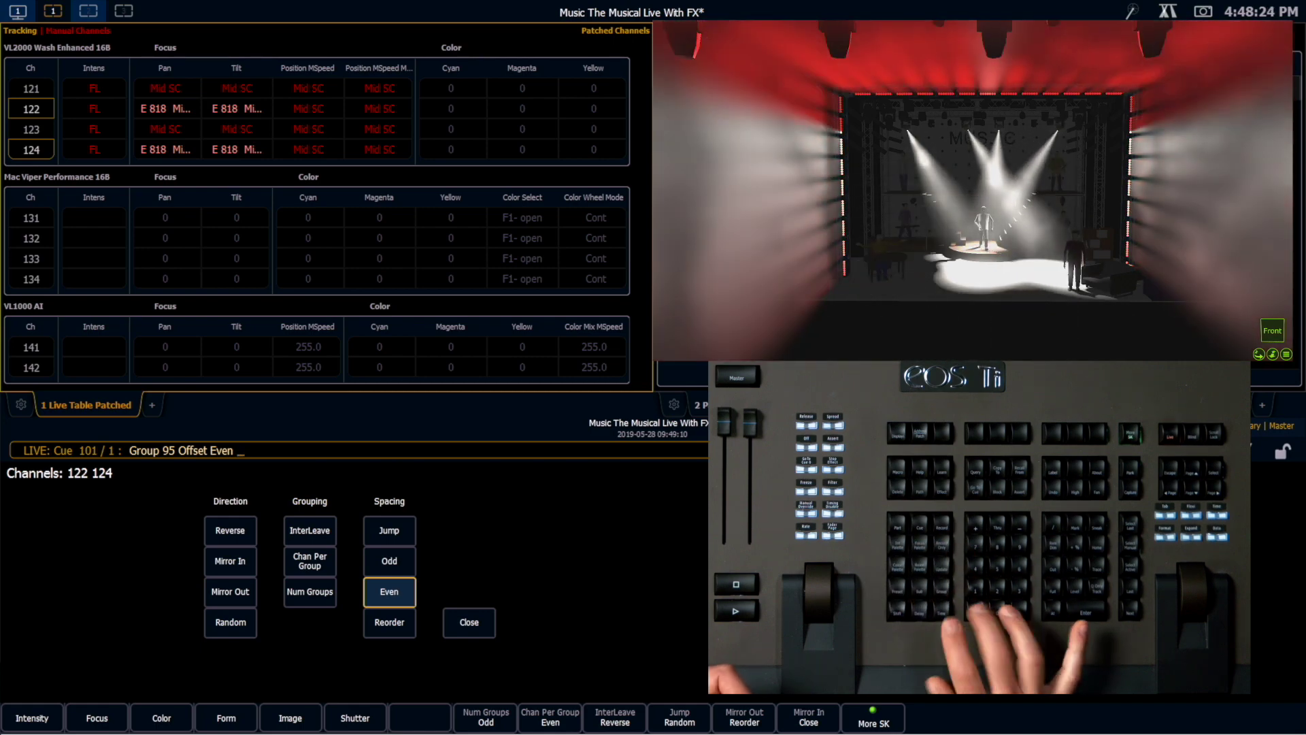
click(389, 561)
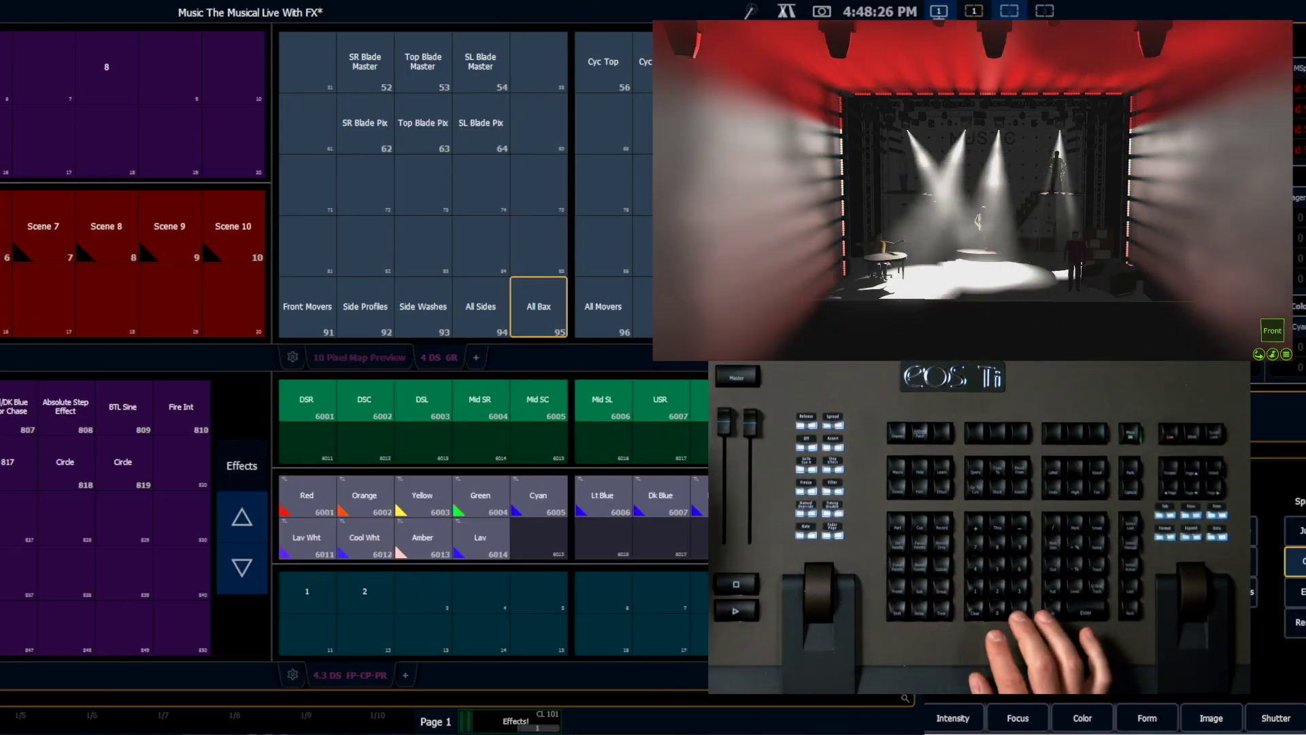
click(504, 461)
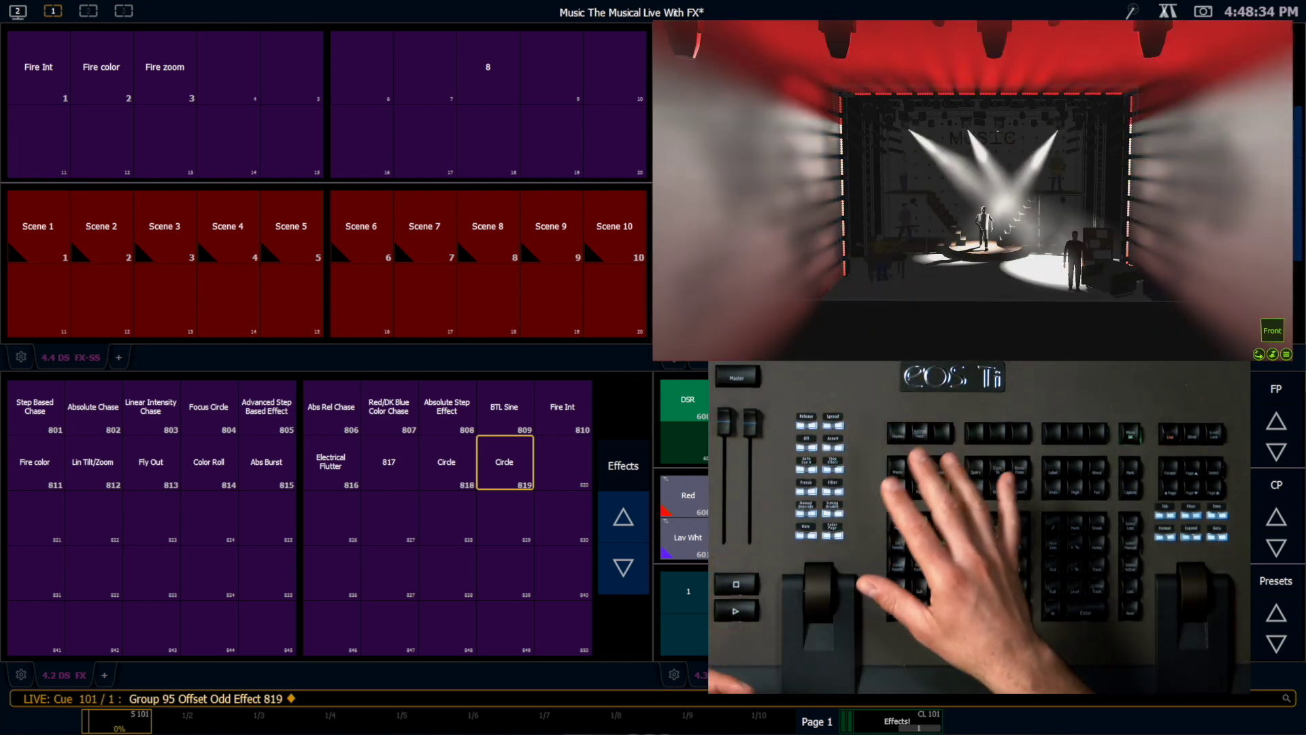
key(Return)
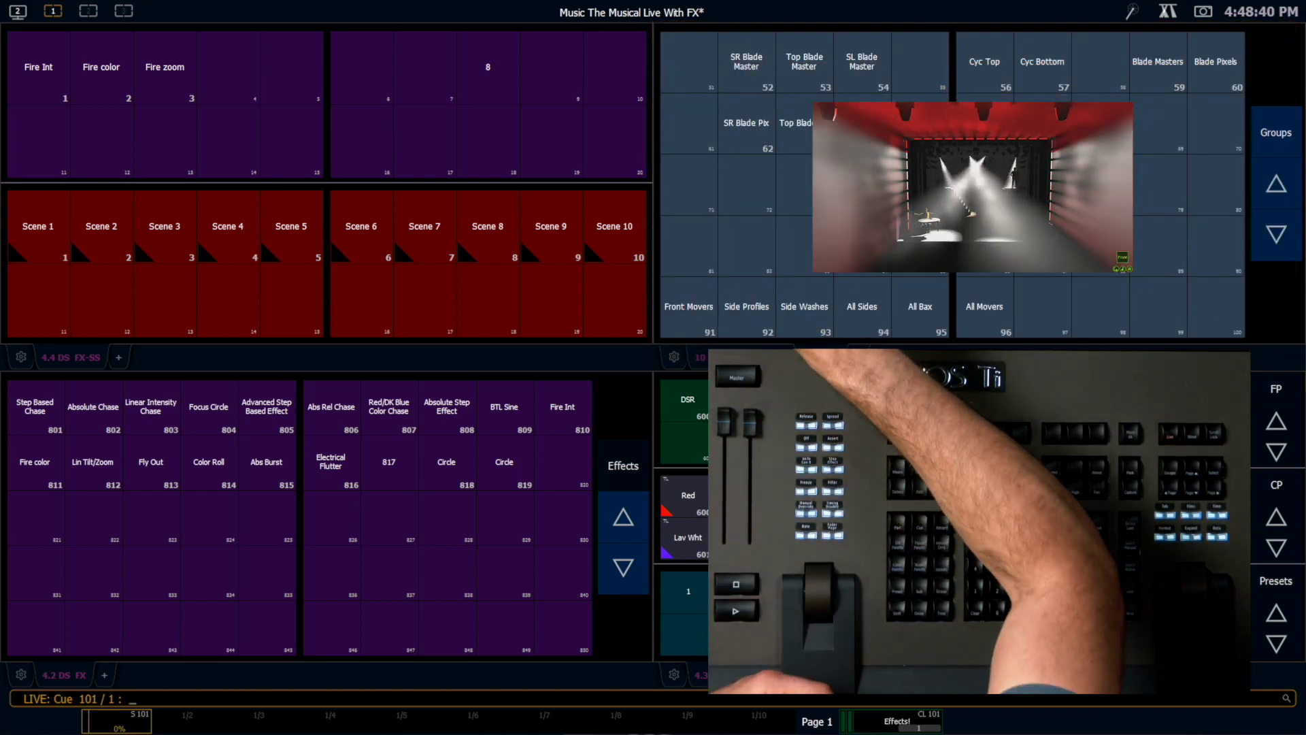
Record the All Bax group 95 into preset 3 using Record Only with Plus FX
click(920, 306)
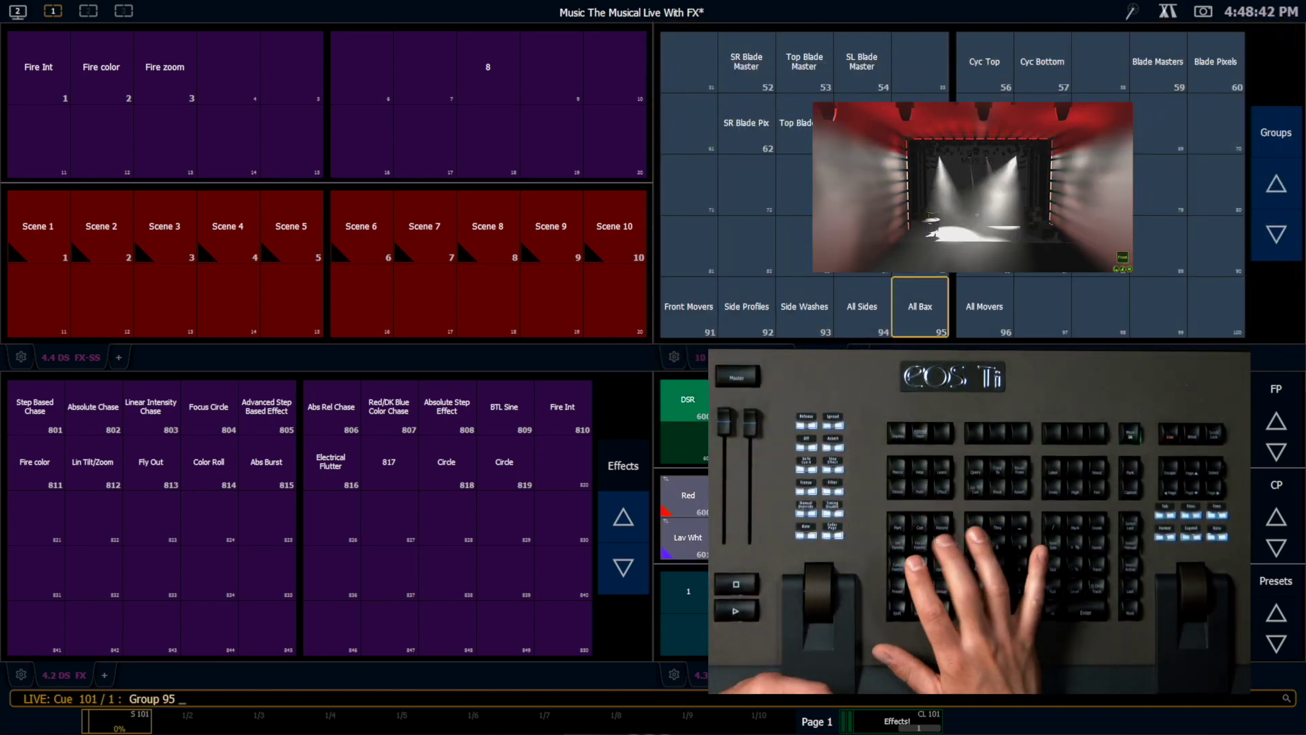
key(shift+r)
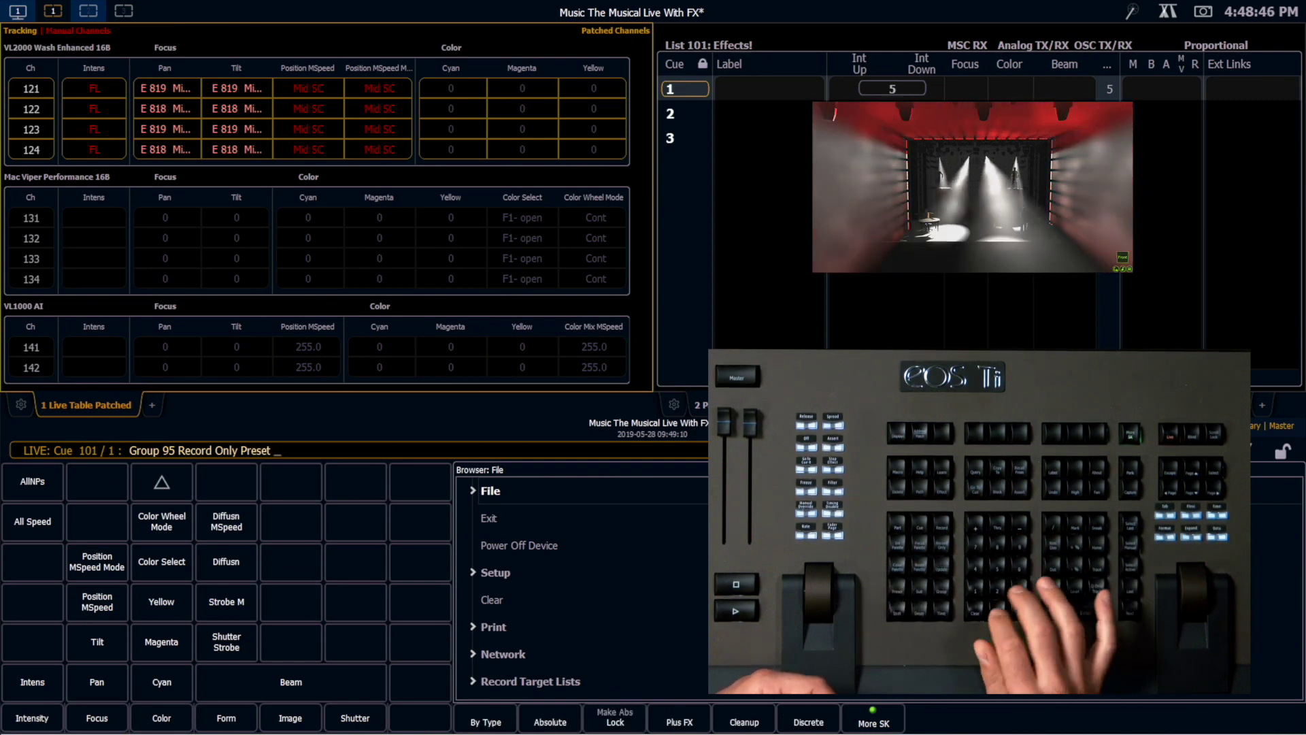
text(3)
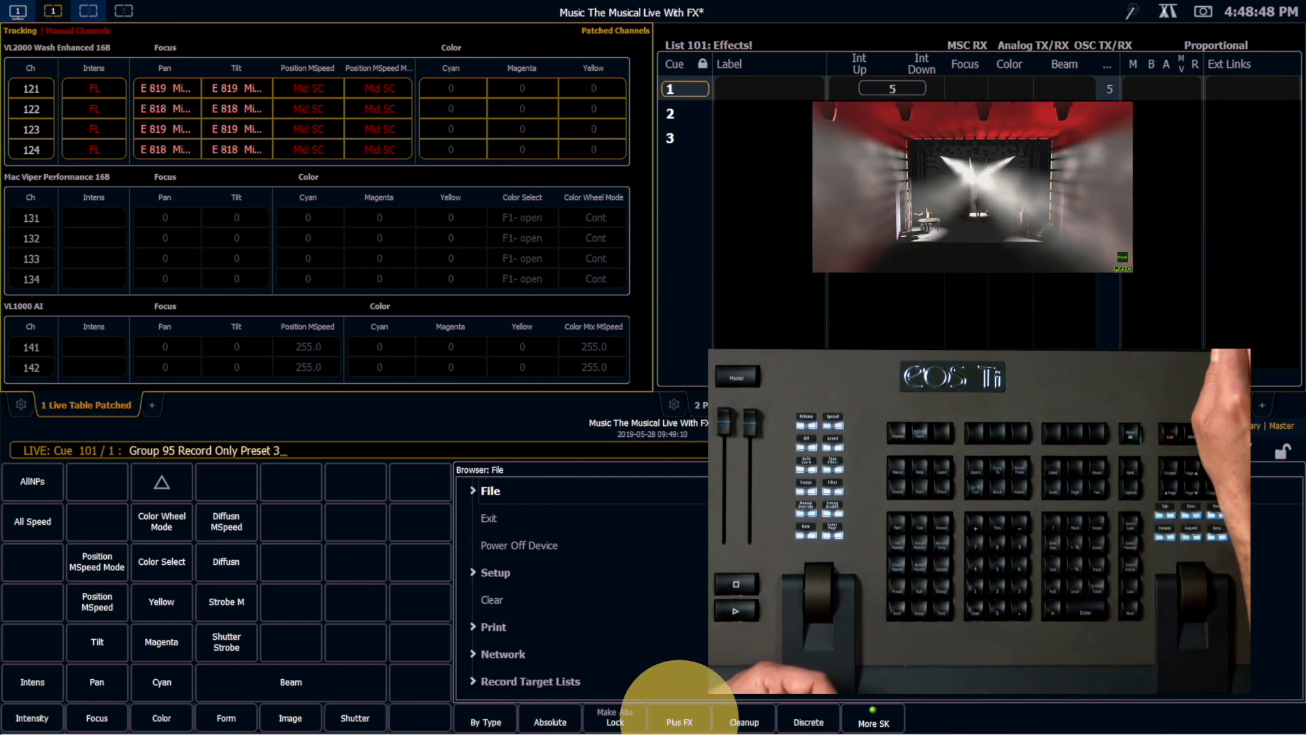
click(679, 718)
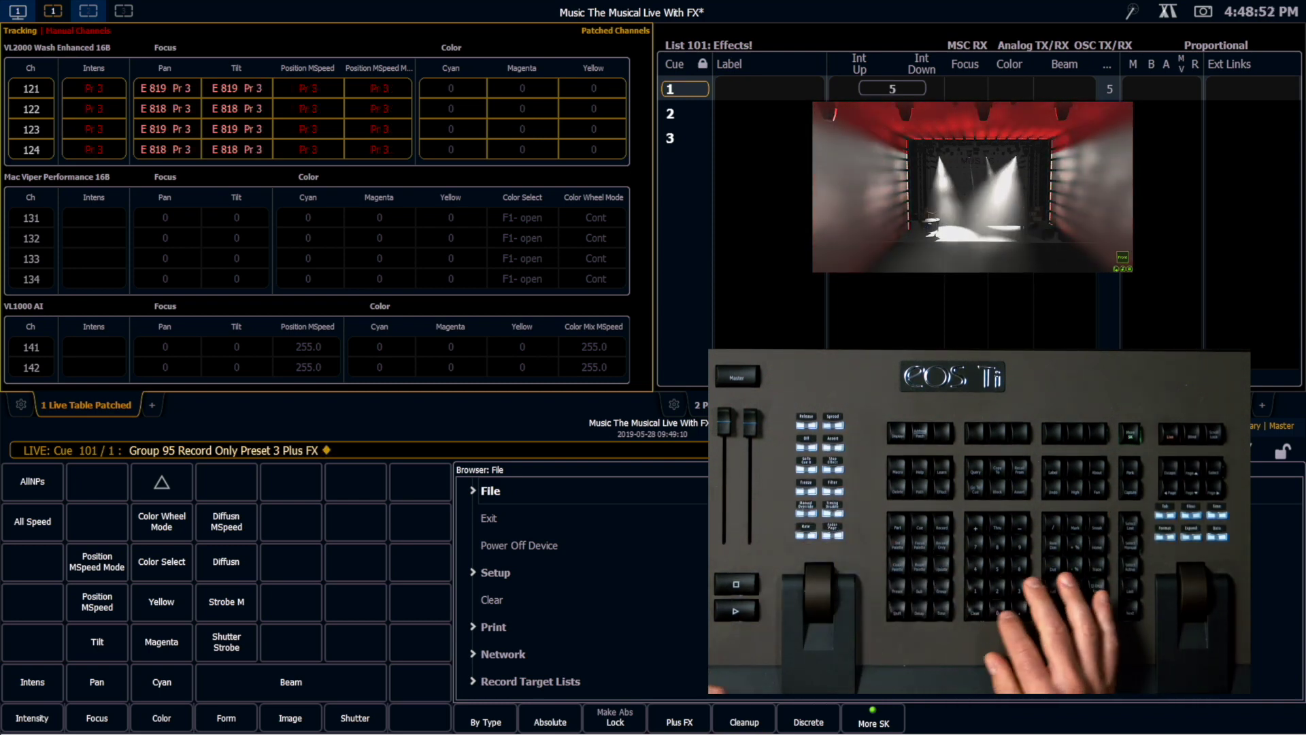
Sneak out the manual values and apply preset 3 to the All Bax group 95
key(ctrl+l)
key(n)
key(Return)
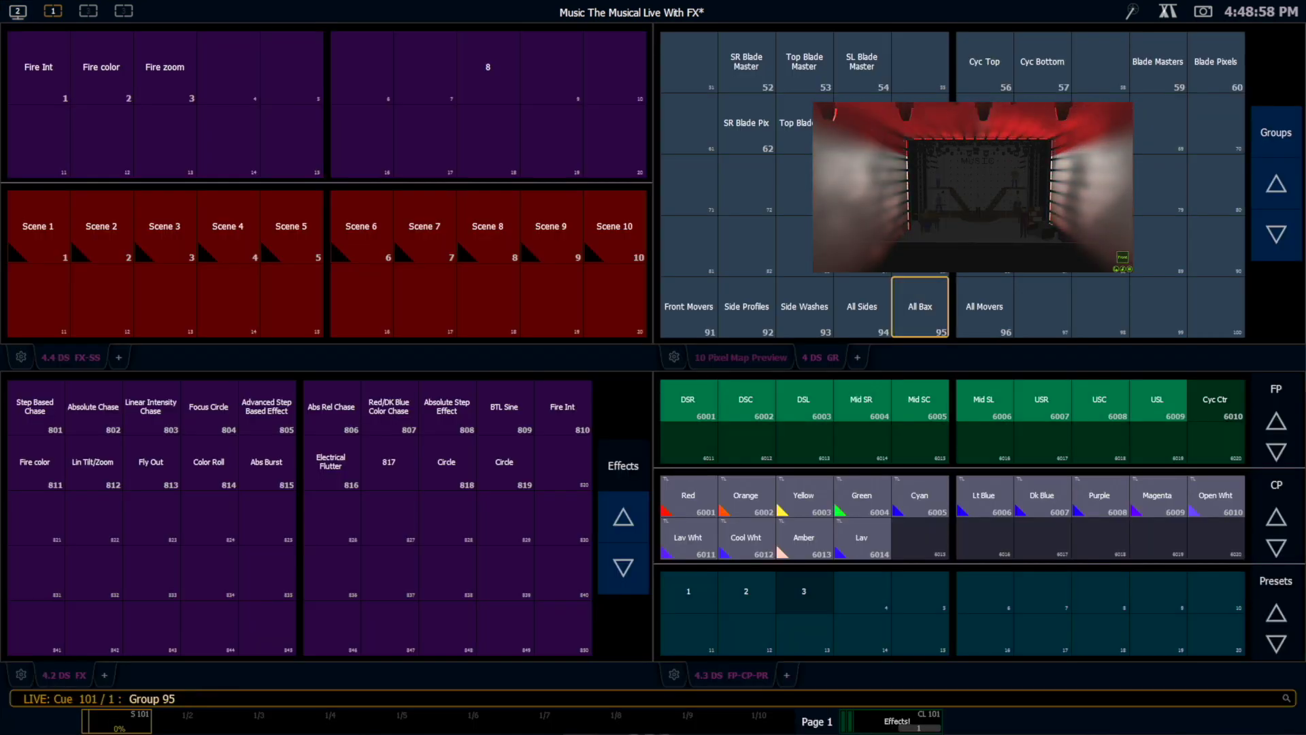
click(803, 591)
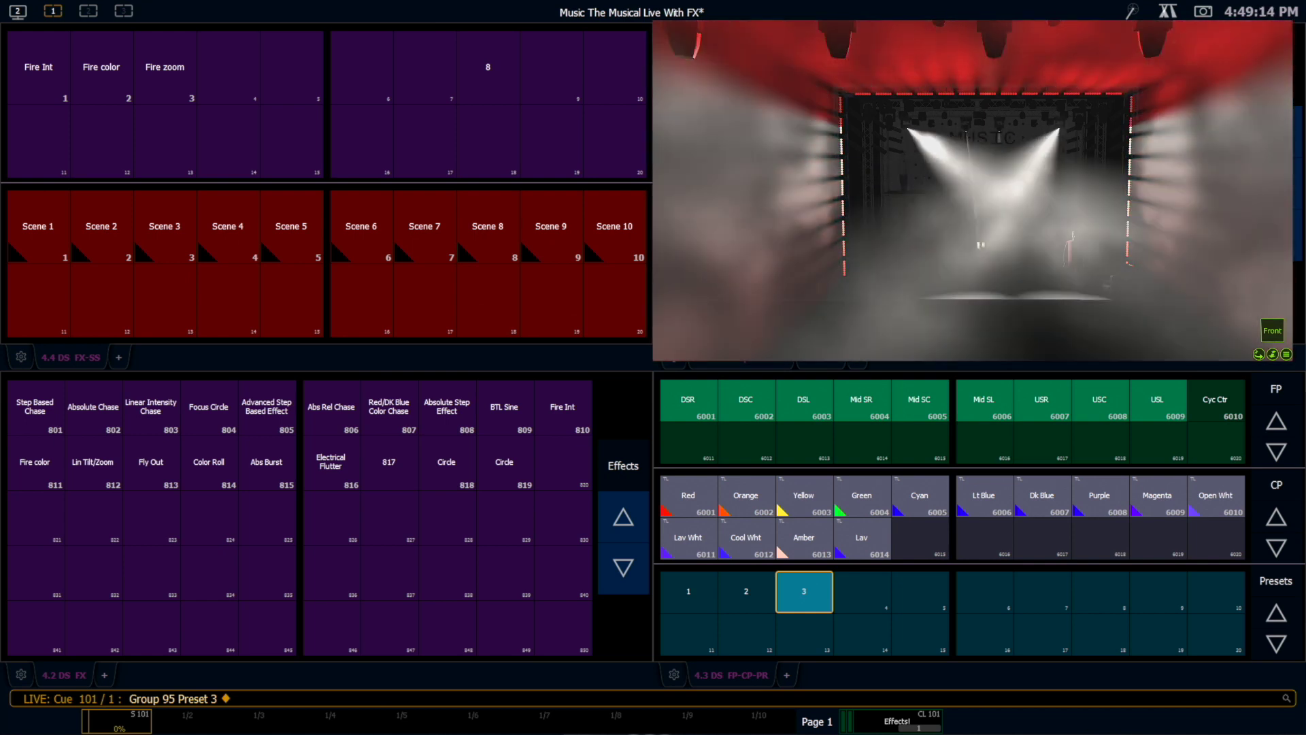
Sneak out all non-intensity parameters and the remaining manual values to clear the stage
key(BackSpace)
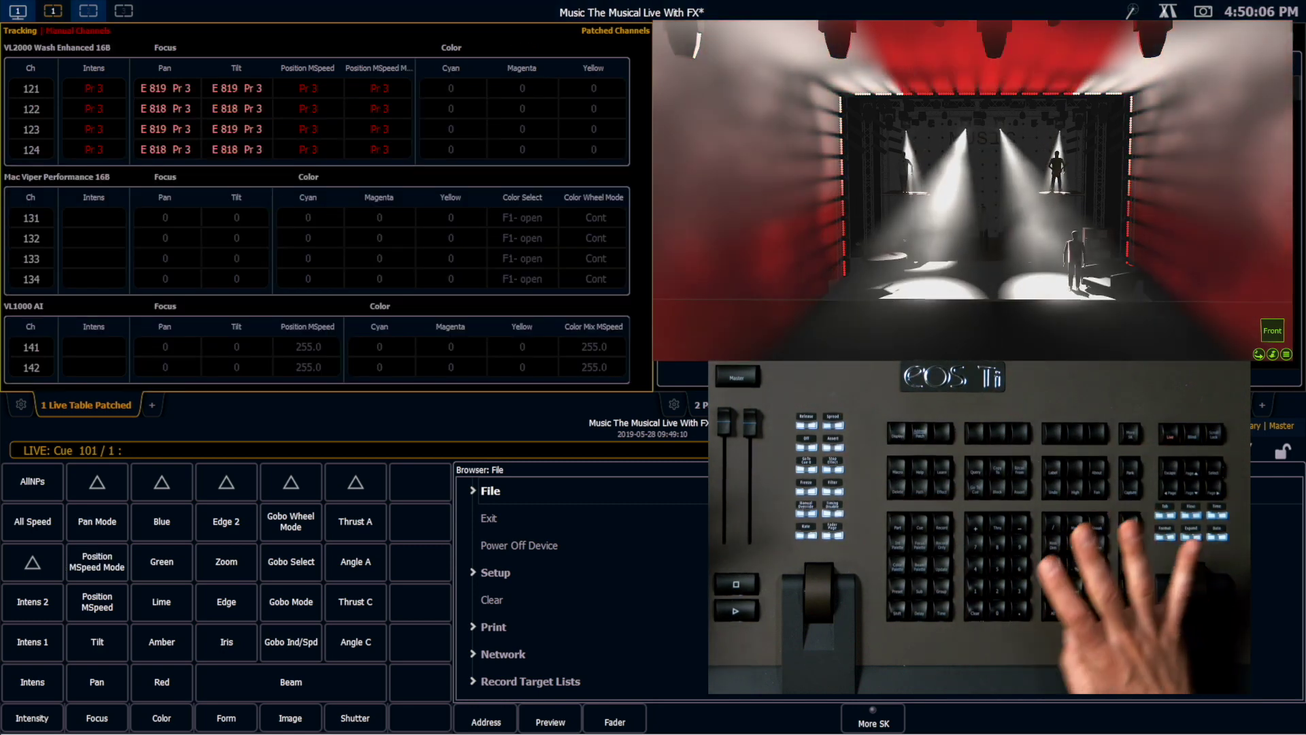
key(n)
key(Return)
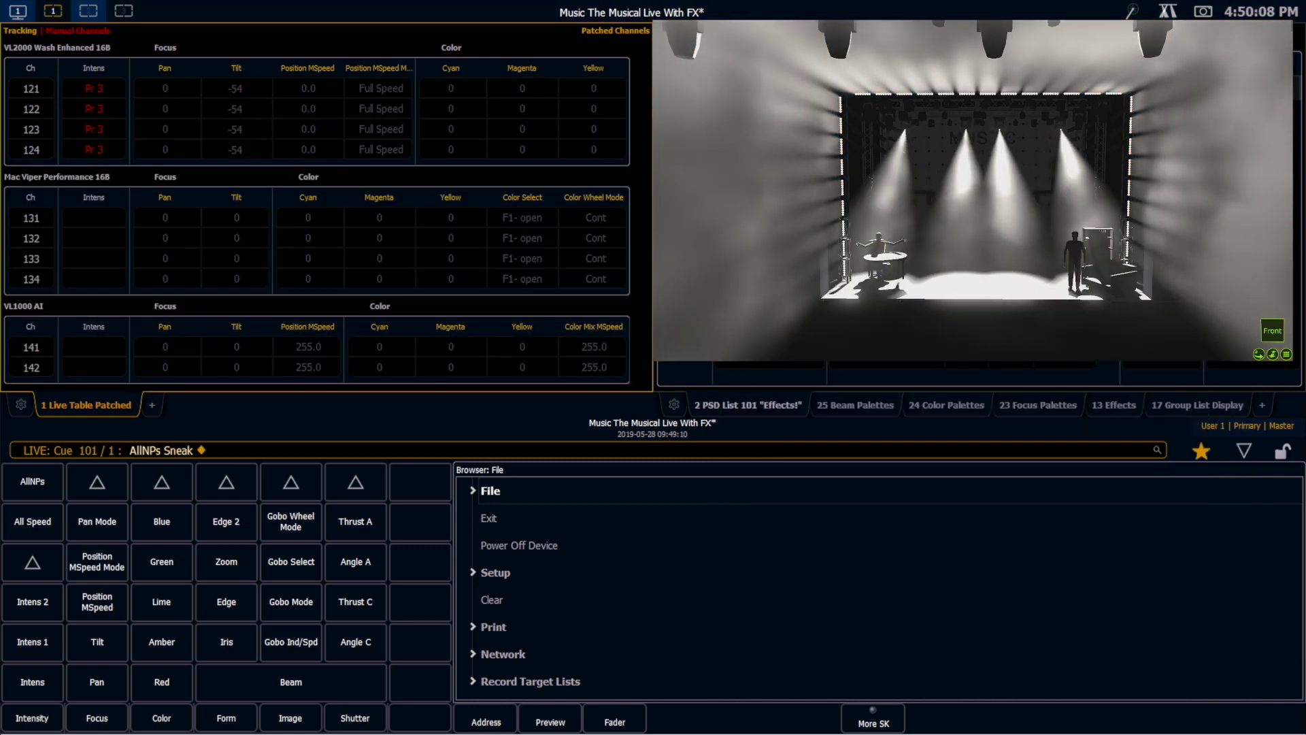
key(BackSpace)
key(n)
key(Return)
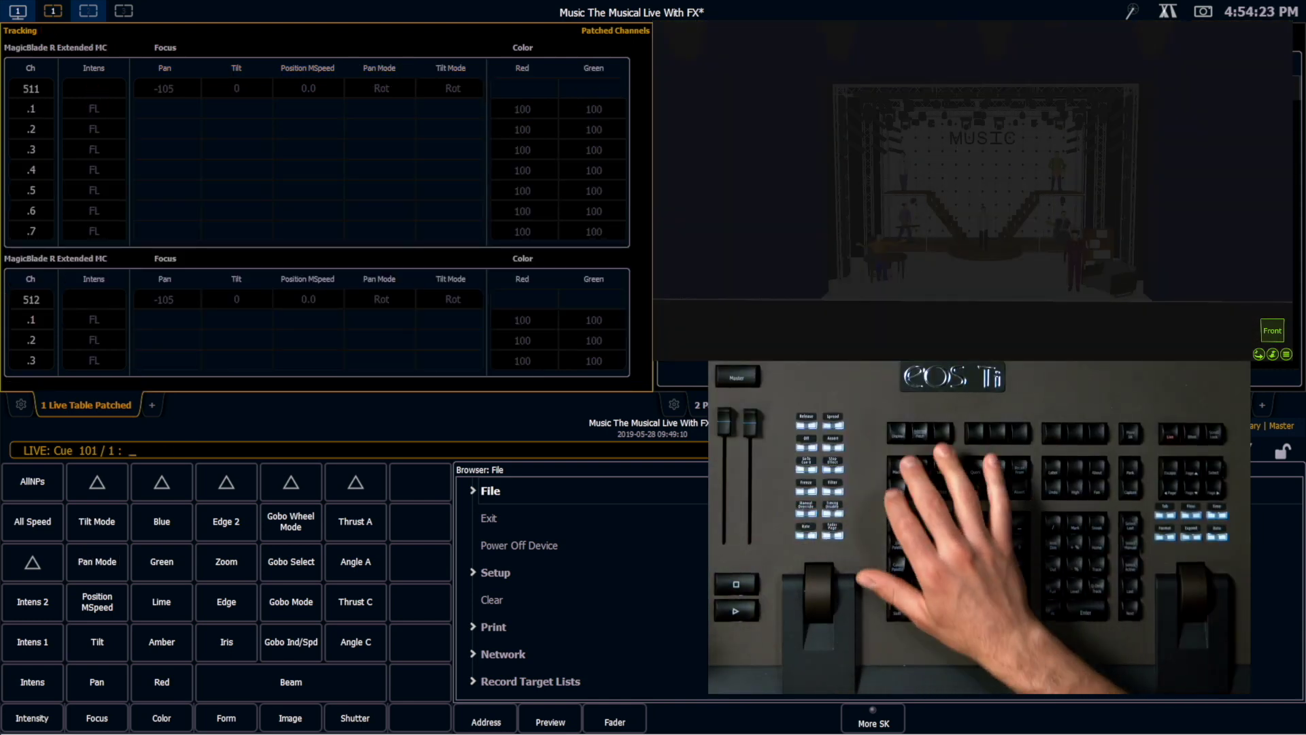
Bring the stored looks on stage with Recall From preset 3 and preset 1
key(F10)
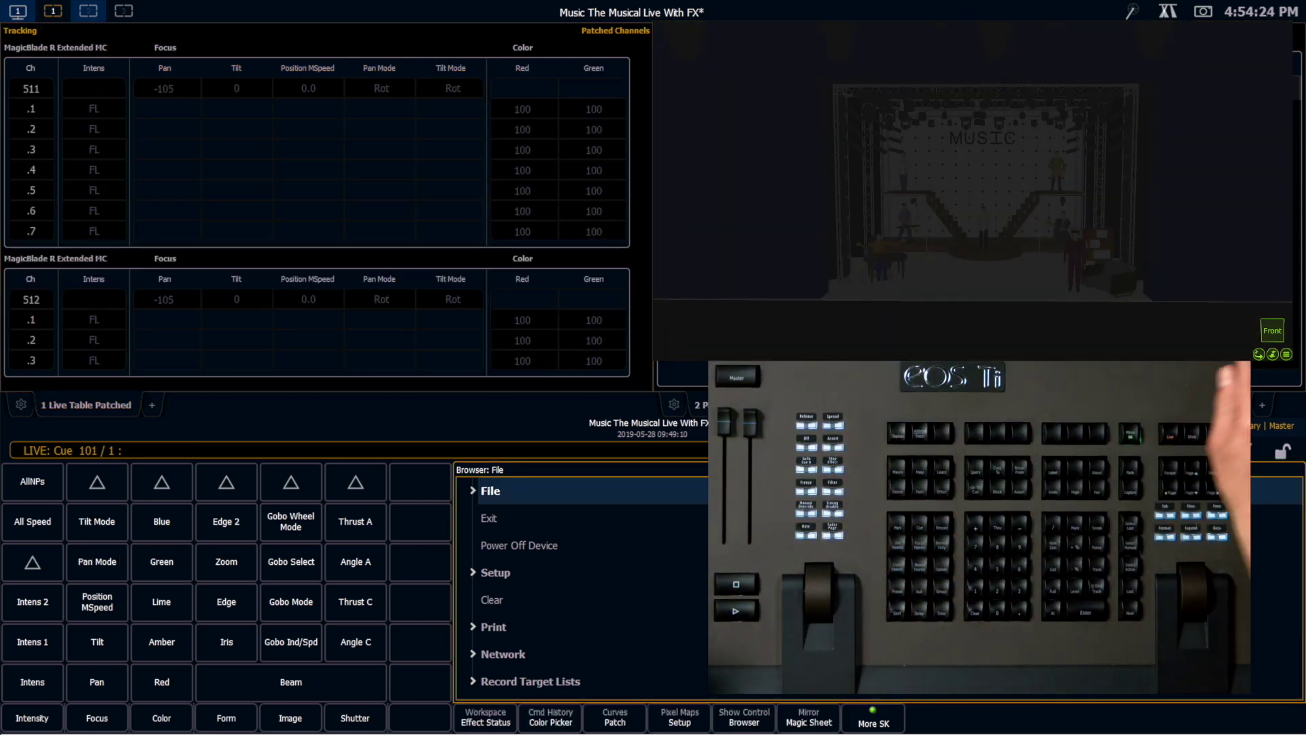
key(F11)
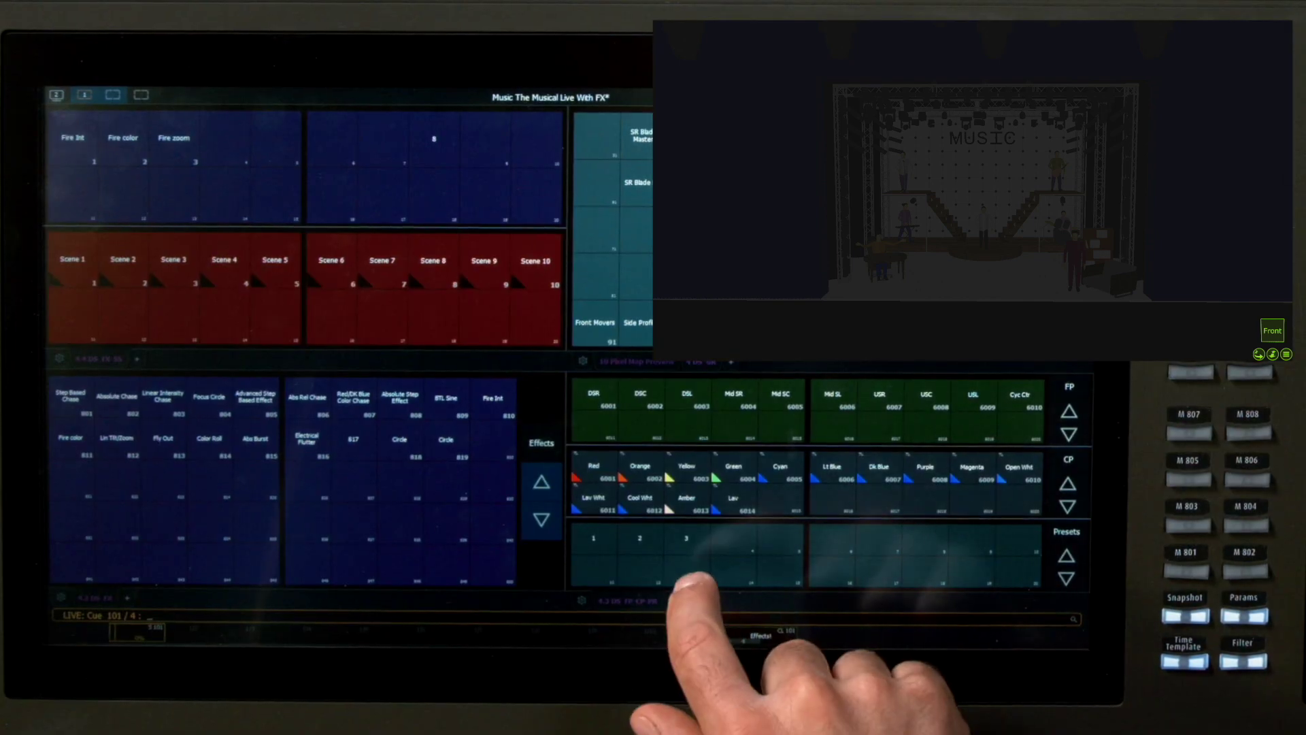
click(686, 538)
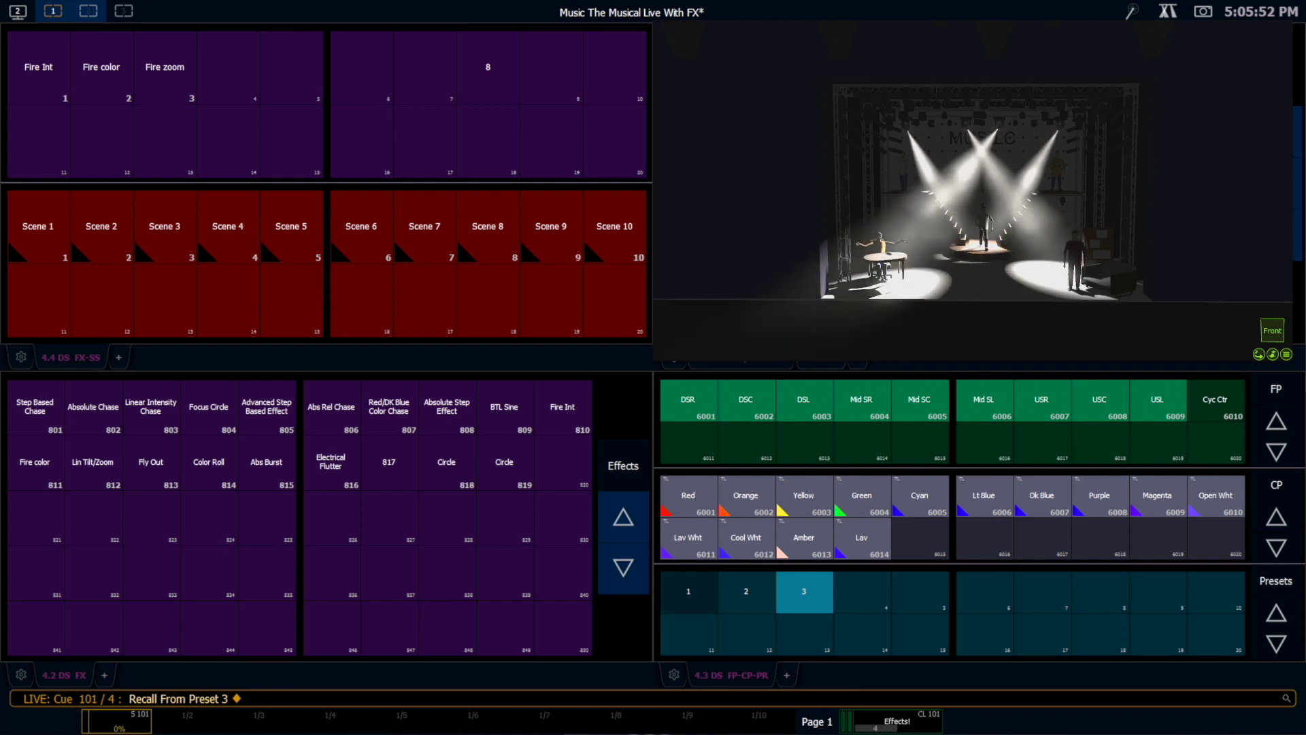
click(689, 592)
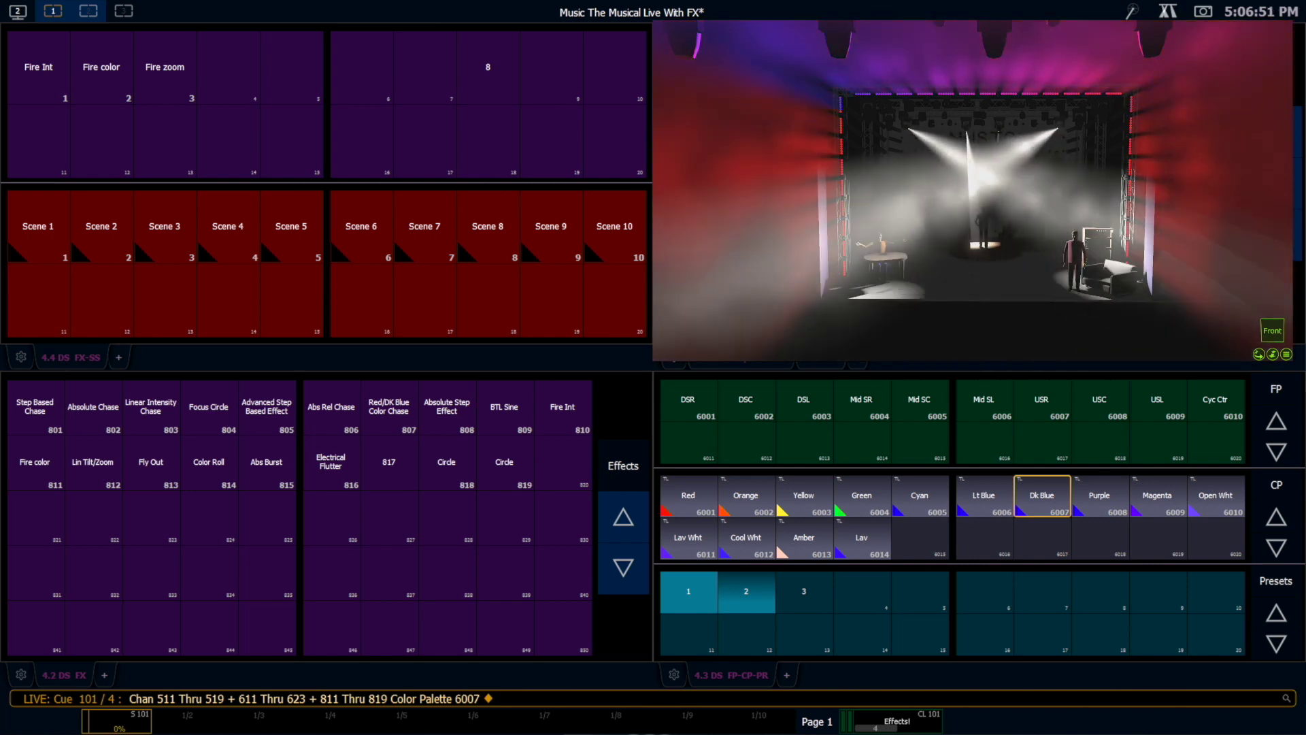
Apply color palettes Yellow 6003 and Open Wht 6010 to channels 511 Thru 519, 611 Thru 623 and 811 Thru 819
click(803, 495)
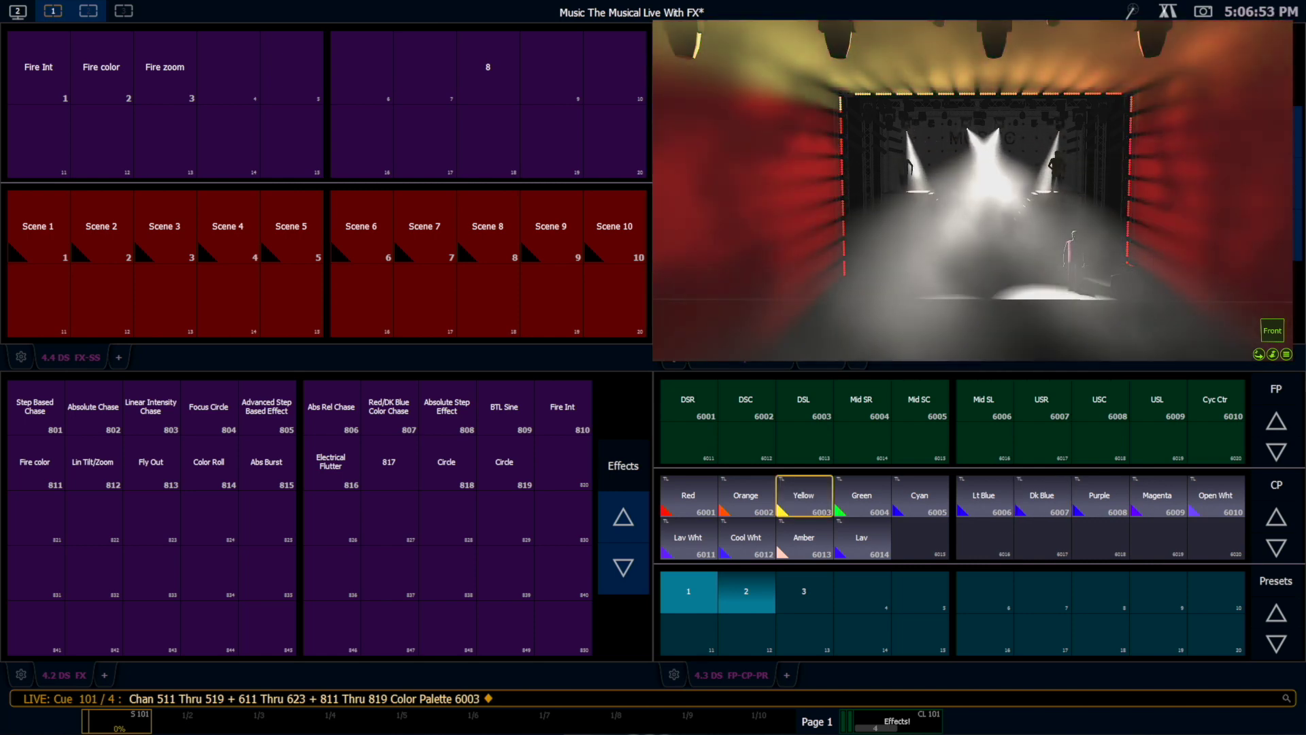
click(1215, 495)
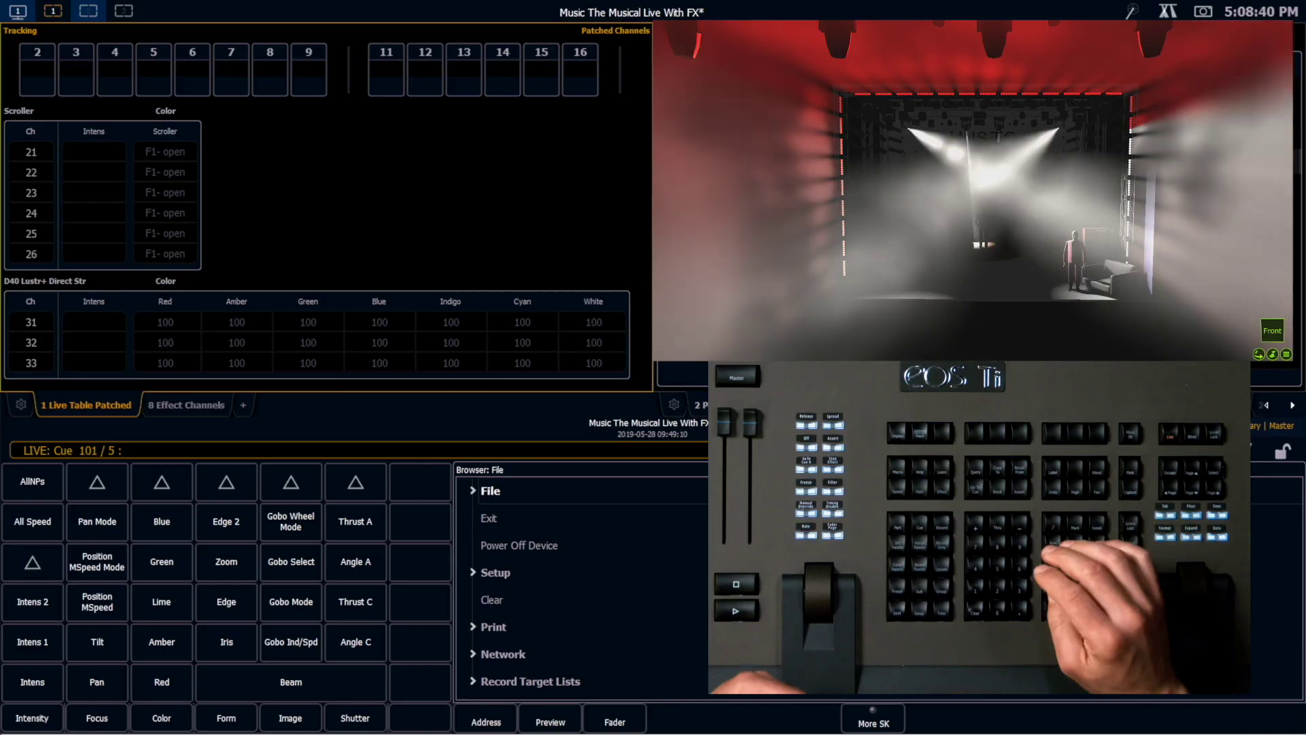
Open preset 1 in blind and assign effect 807 to the Blade Pixels group 60, returning to live
key(p)
key(p)
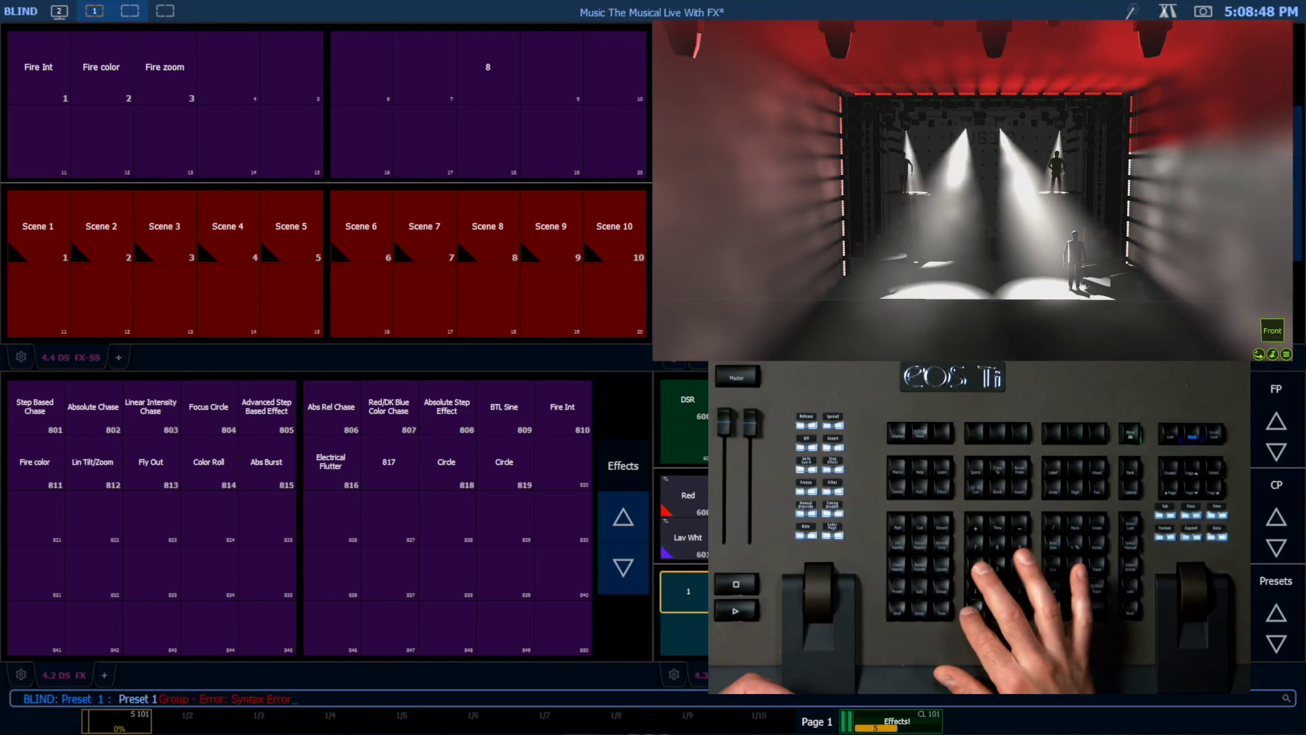
key(shift+BackSpace)
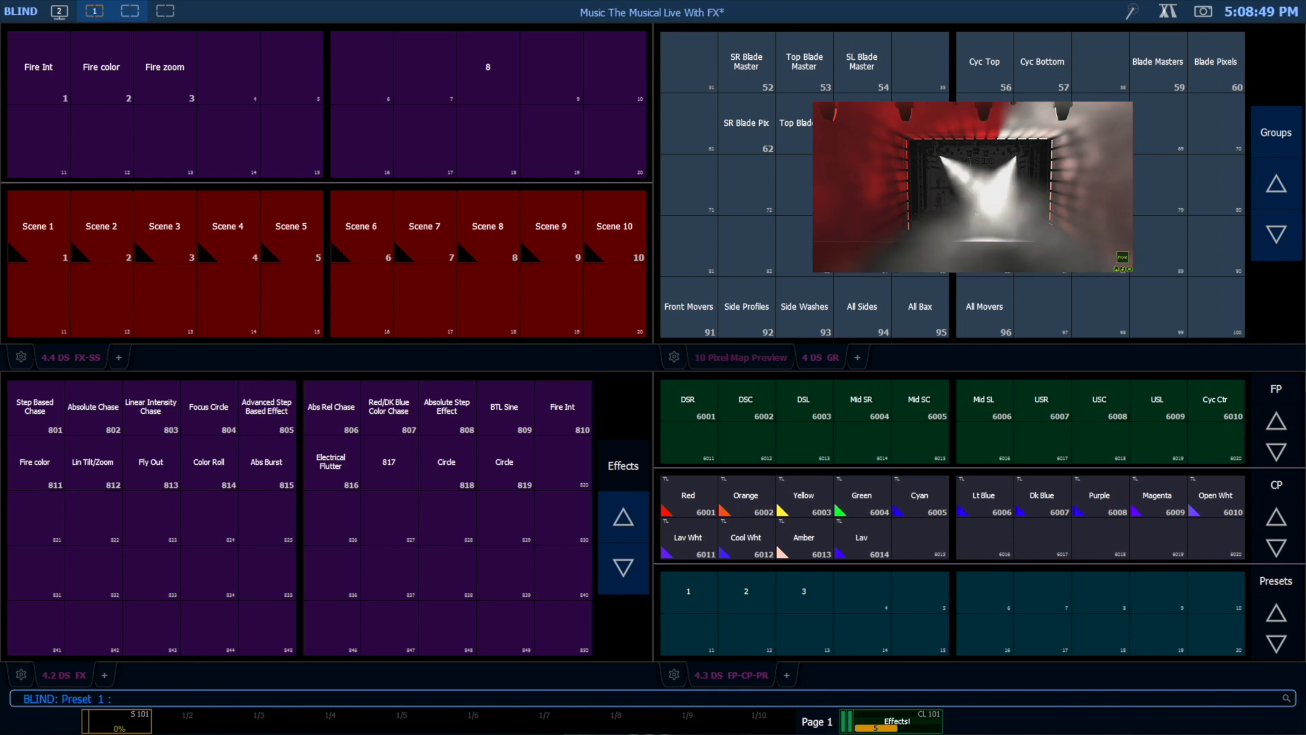
click(1214, 64)
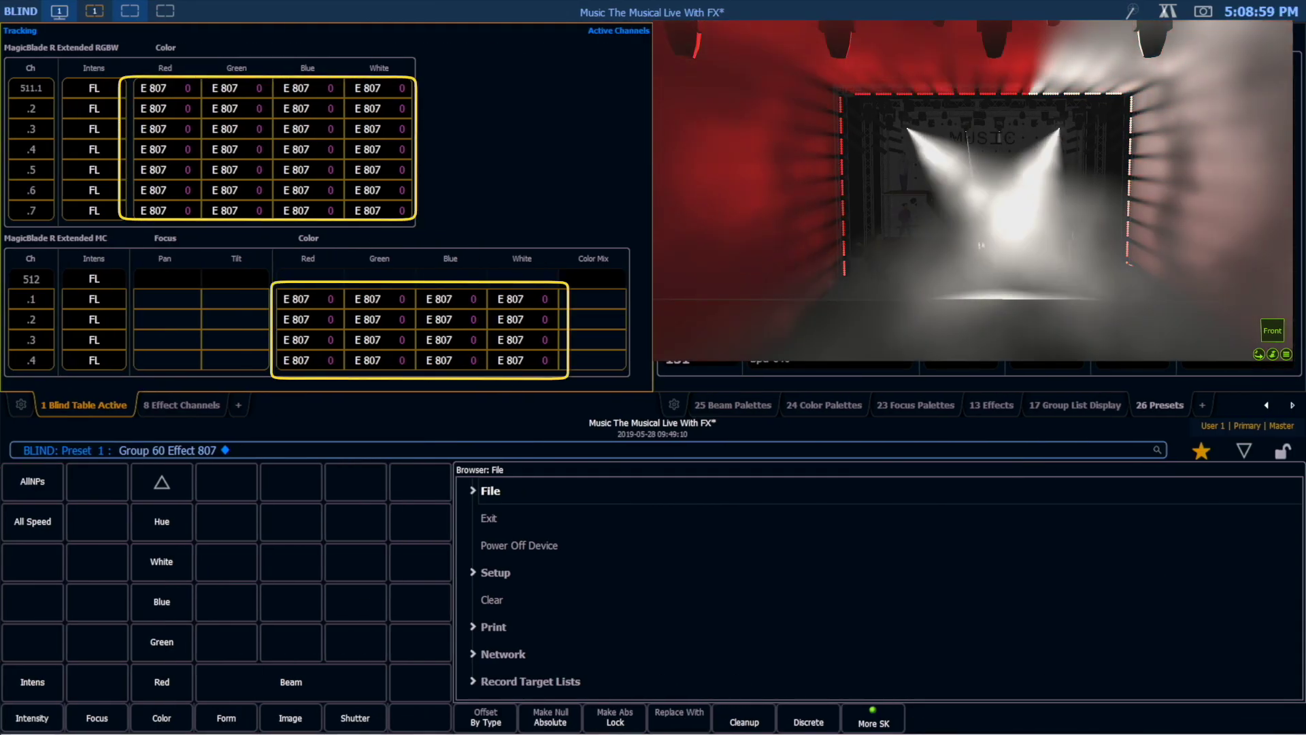
click(1243, 448)
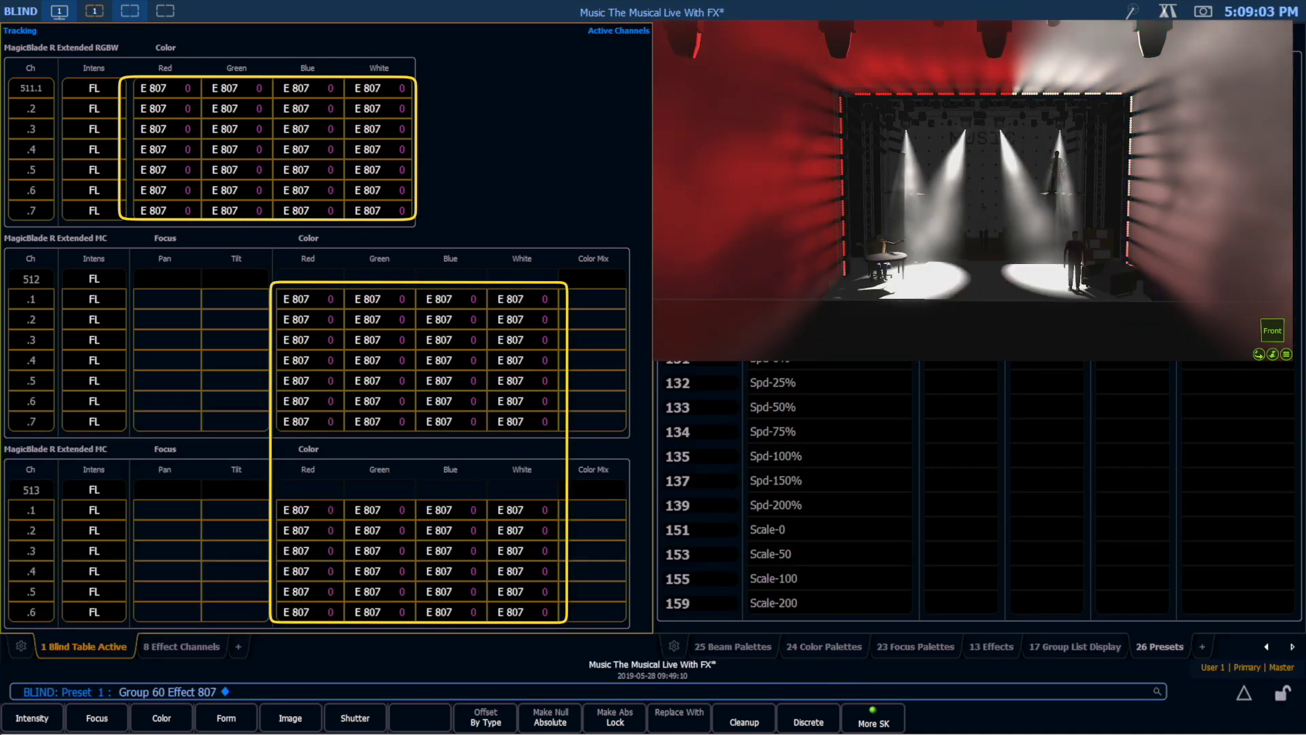
key(F1)
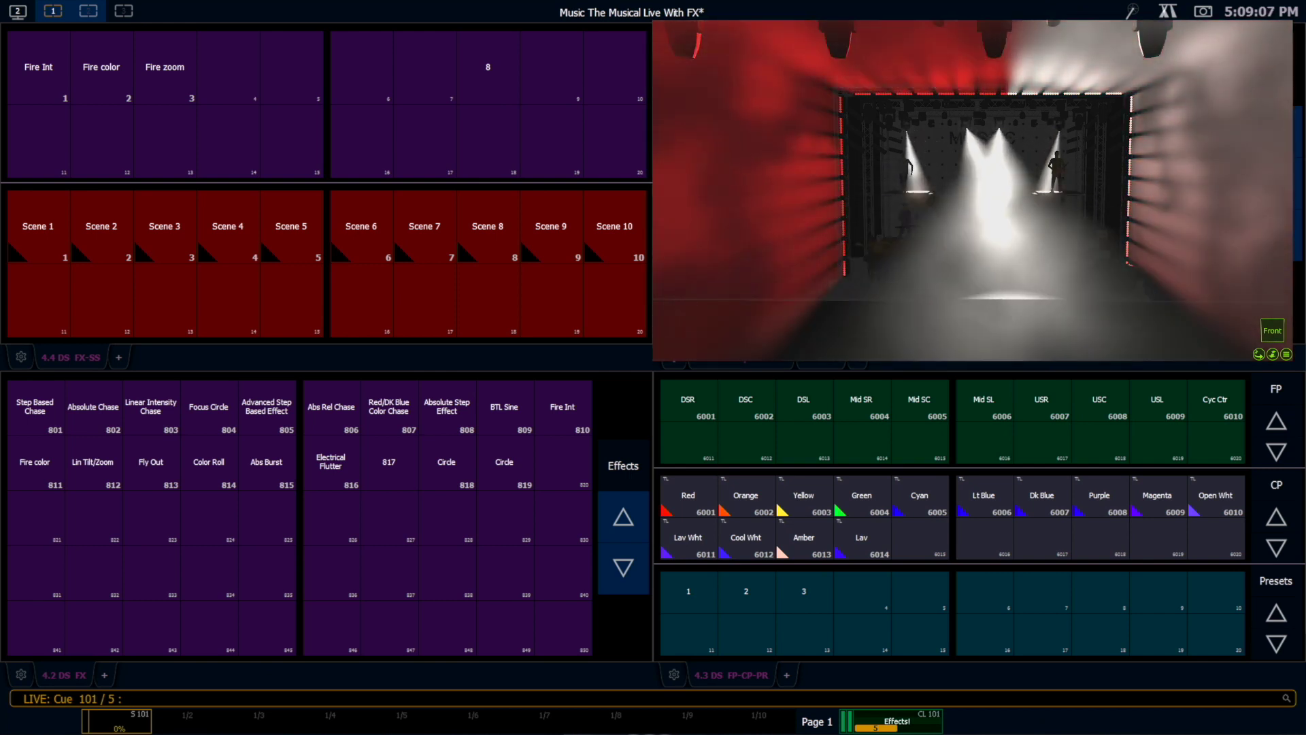
Test the edited look with Recall From preset 1 and sneak the recalled values back out
click(688, 591)
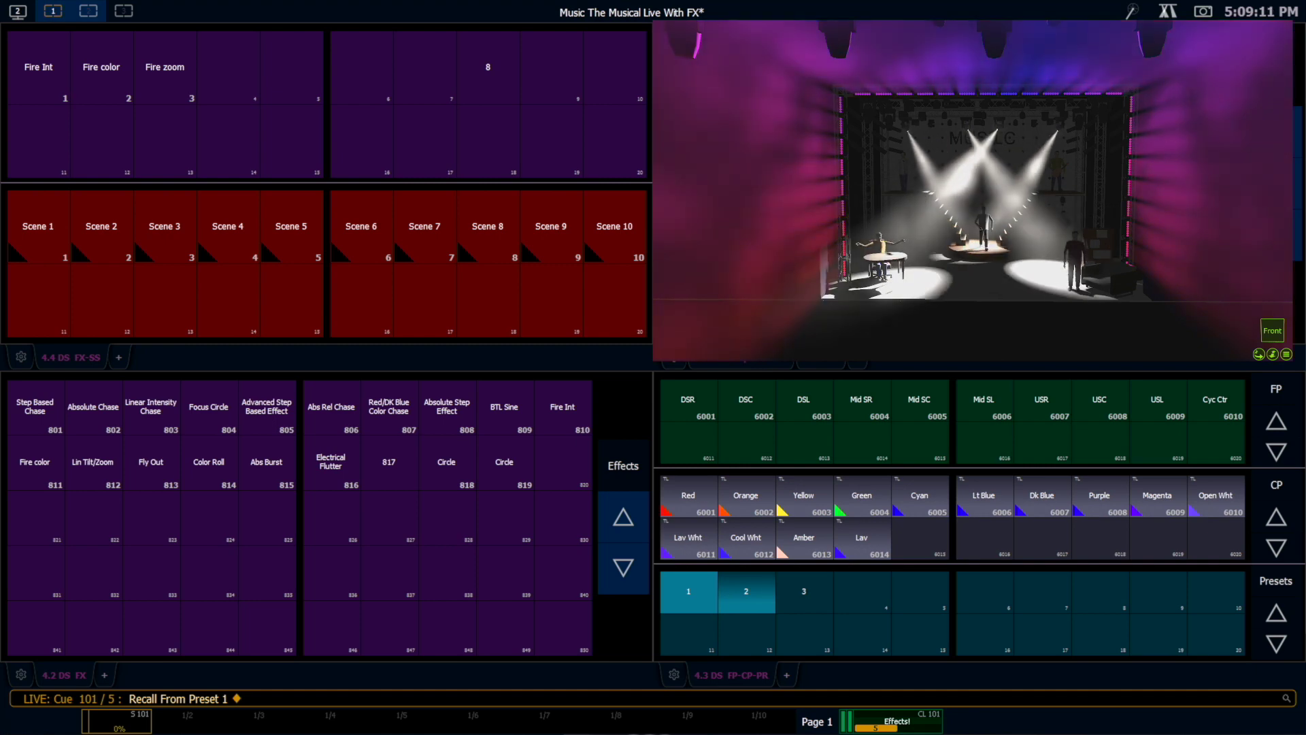
key(n)
key(Return)
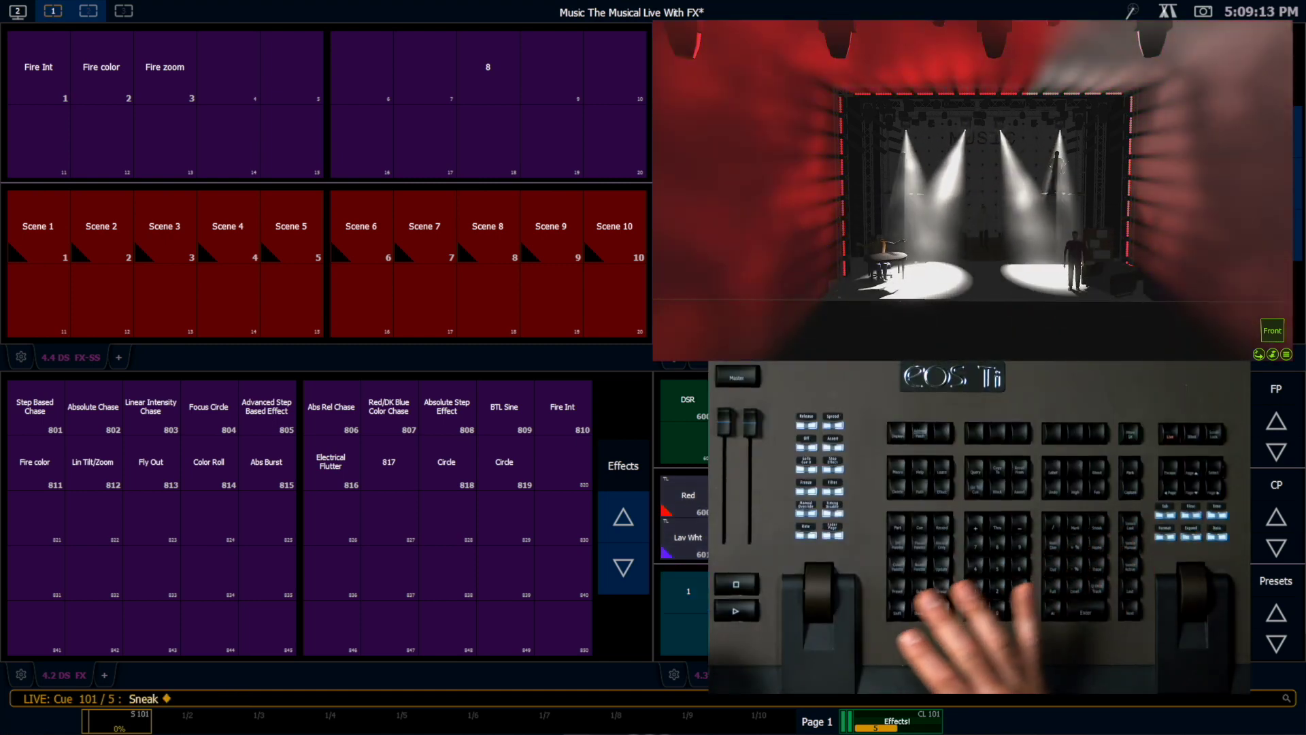
Go back to cue 4 of cue list 101 and play forward into cue 5 in the live table
key(F1)
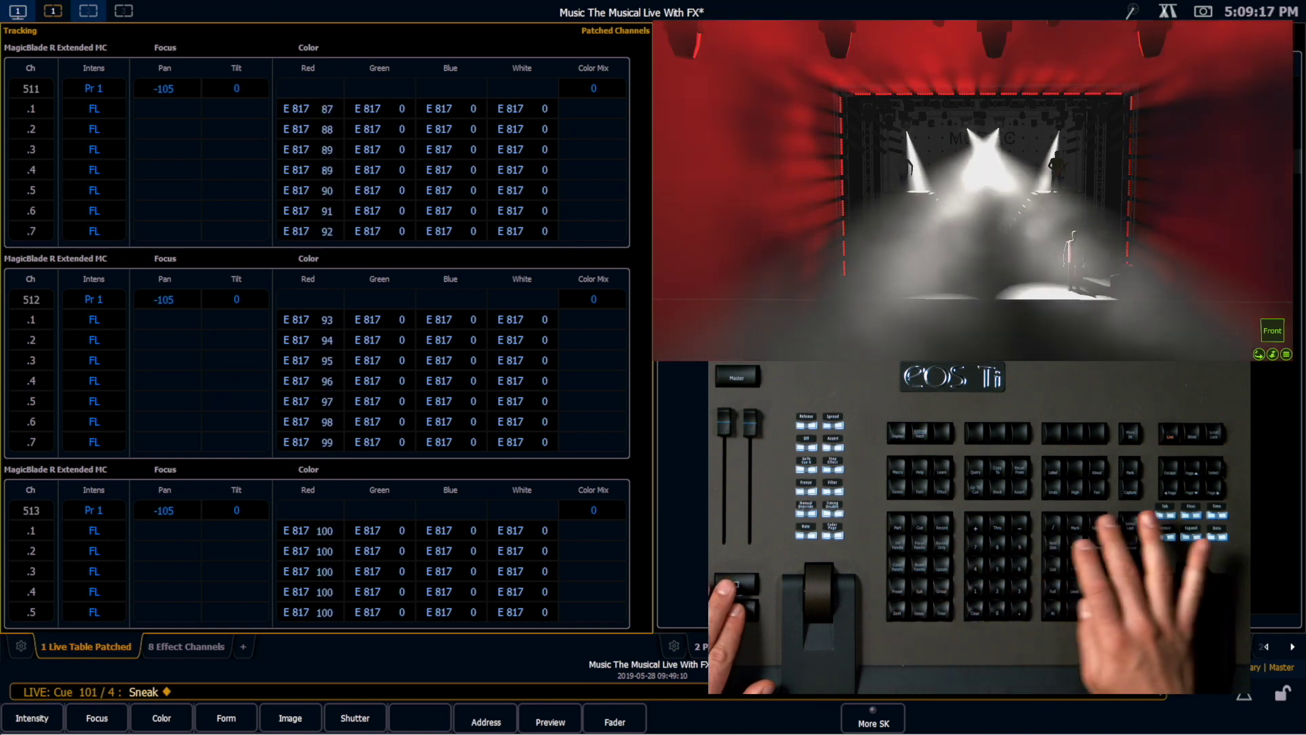
key(ctrl+n)
key(Return)
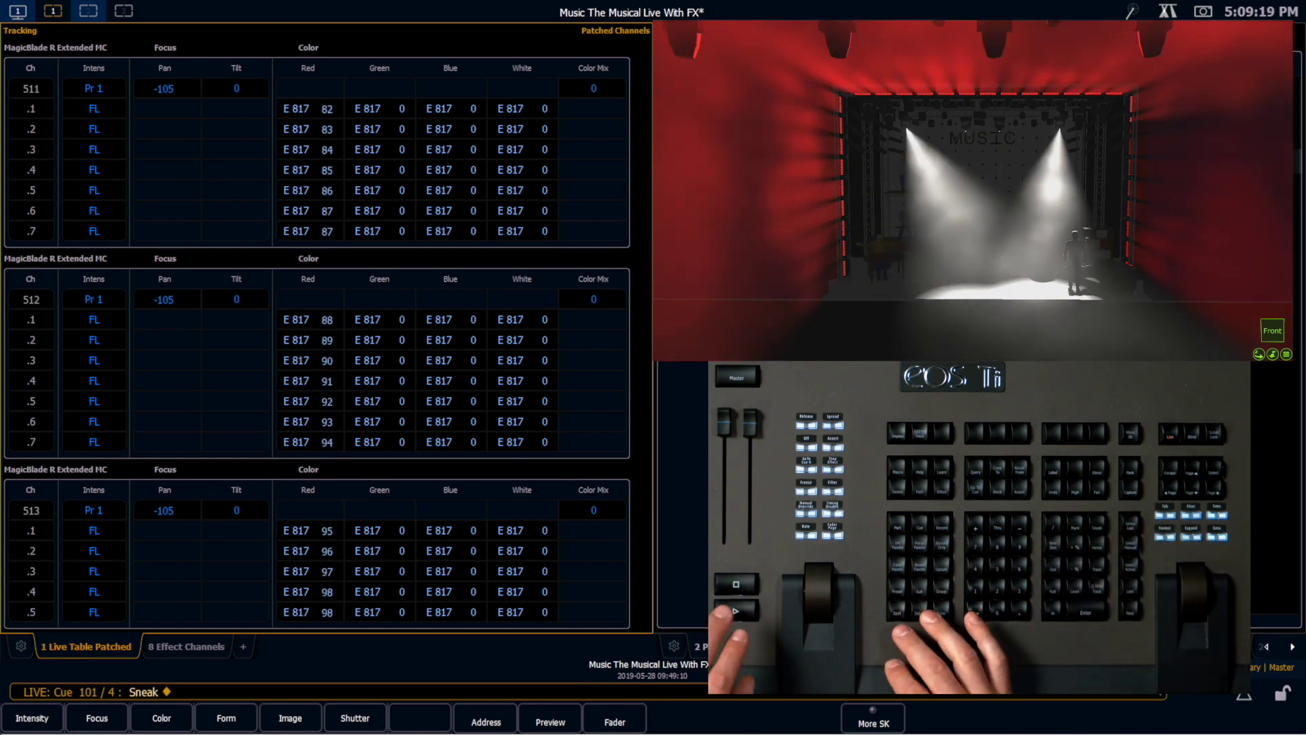
key(space)
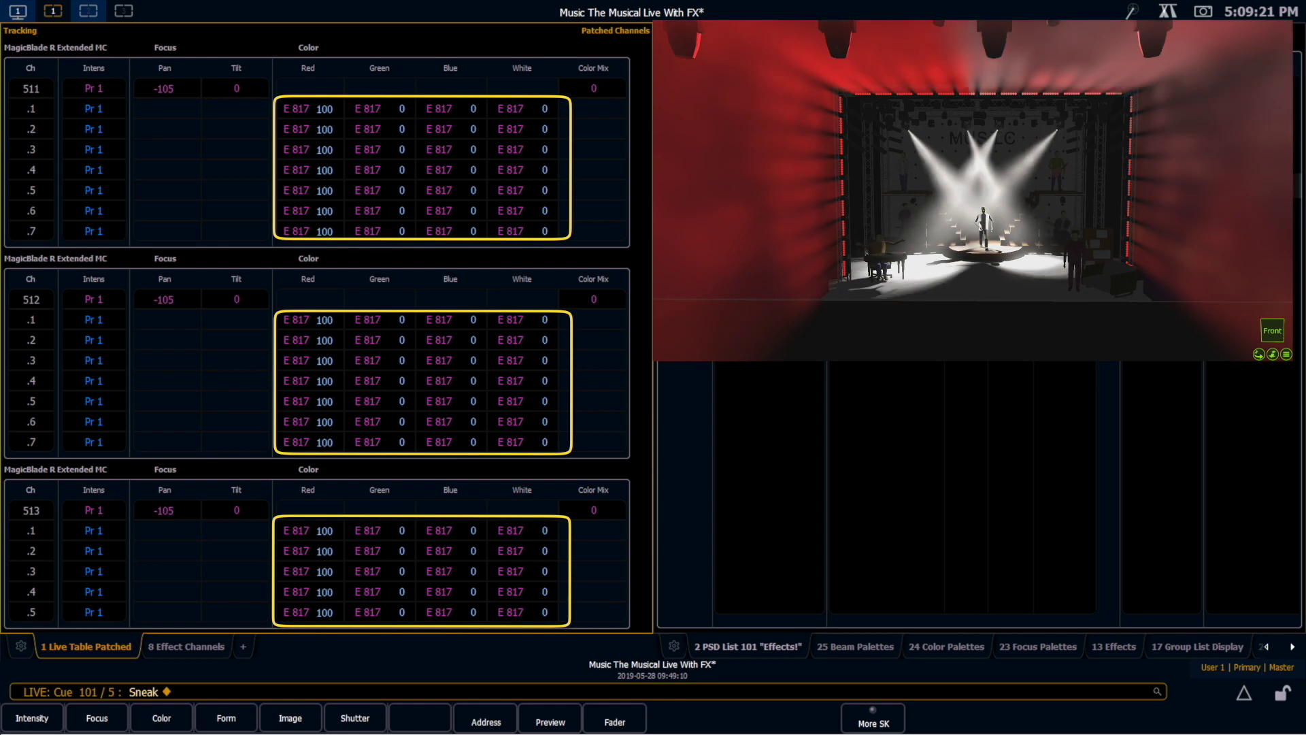